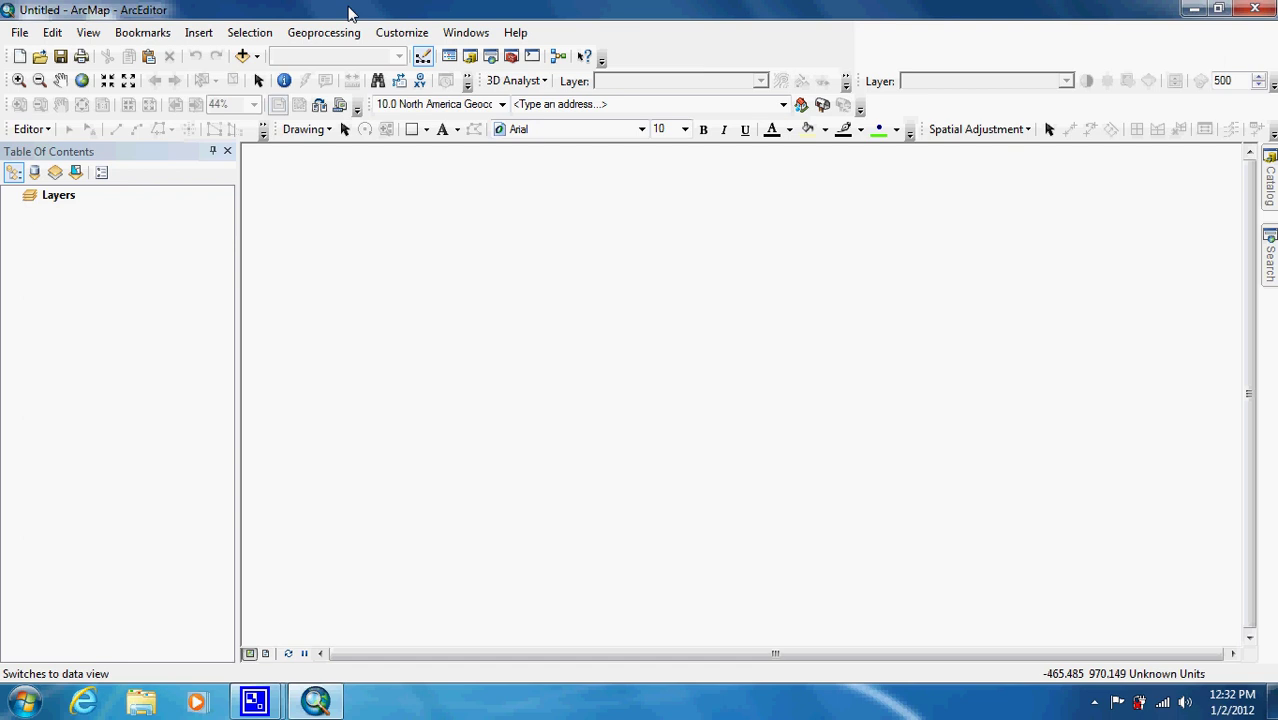
# - Open the Tutorial 4-1 map document from the Maps folder
pyautogui.click(40, 56)
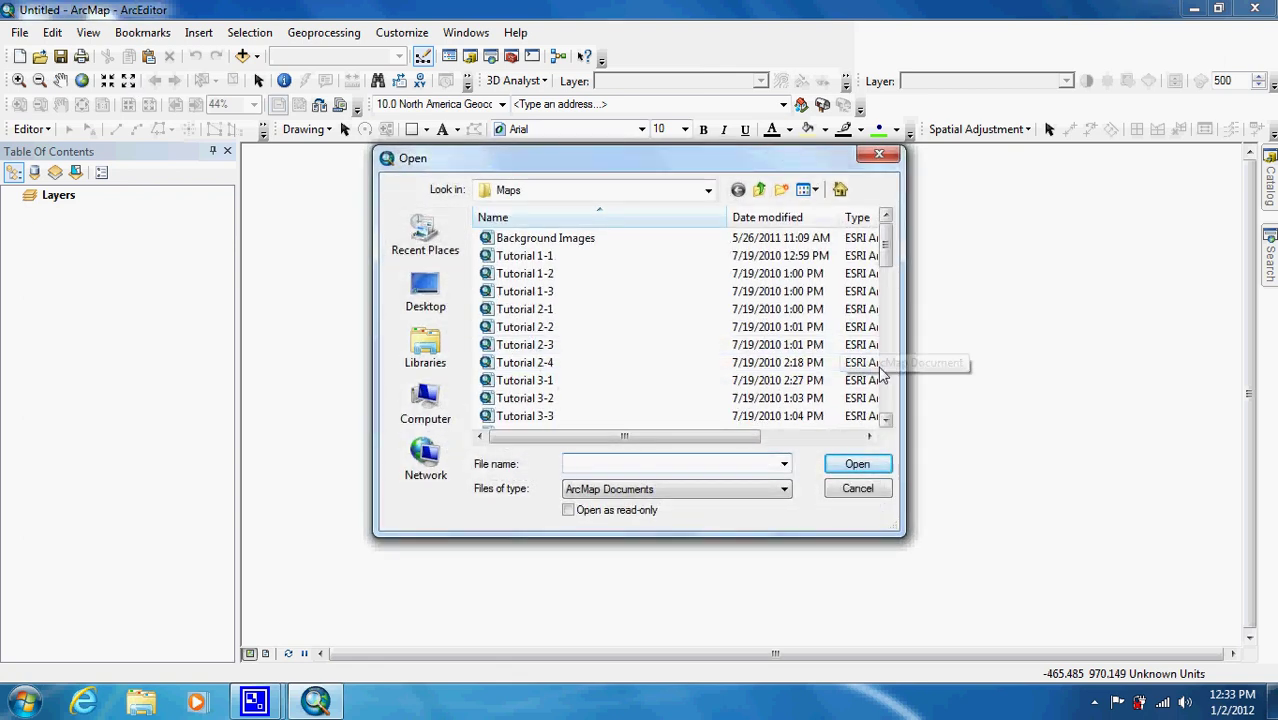
pyautogui.scroll(-4, 883, 375)
pyautogui.doubleClick(535, 242)
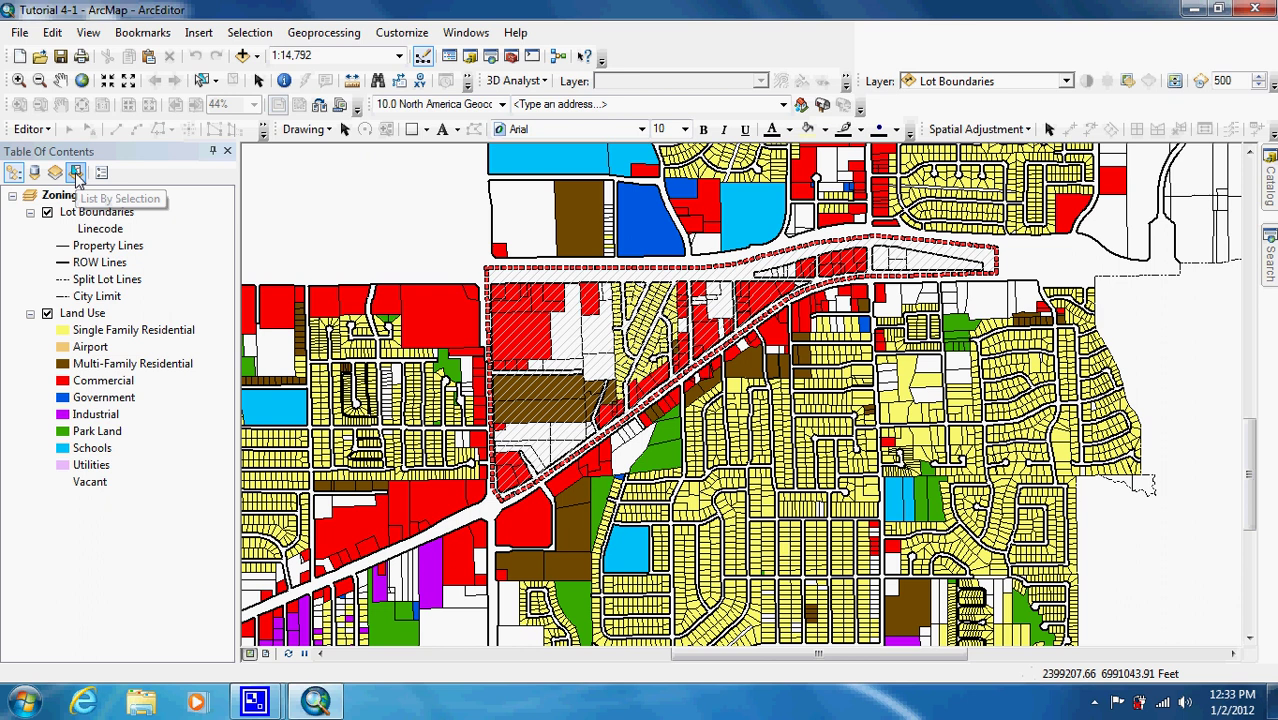
# - List layers by selection and toggle Land Use's selectable state off and back on
pyautogui.click(76, 173)
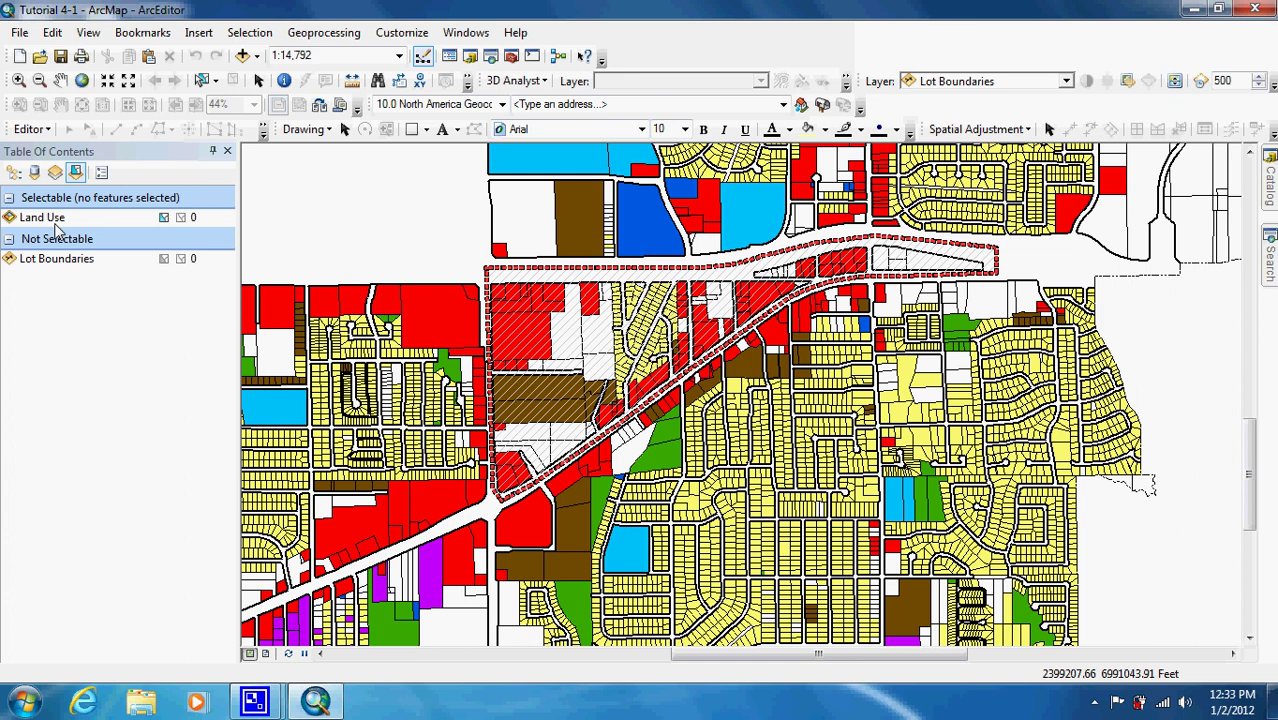
pyautogui.click(164, 218)
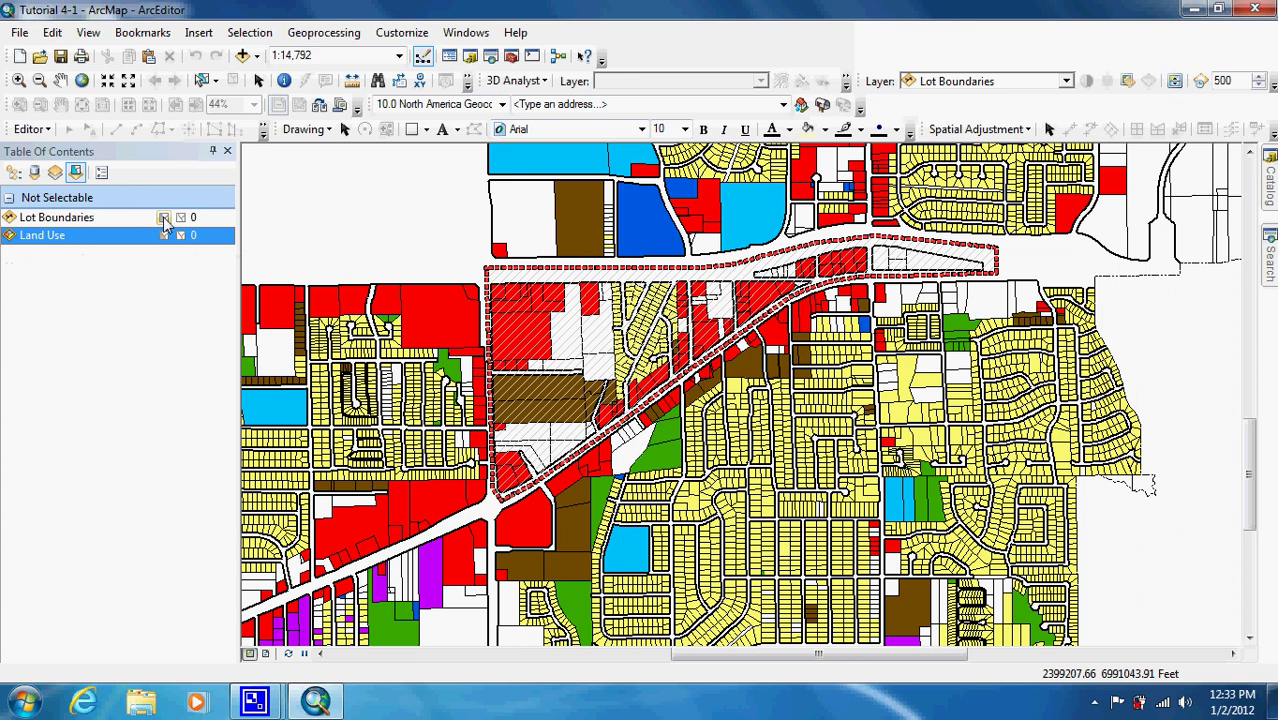
pyautogui.click(163, 236)
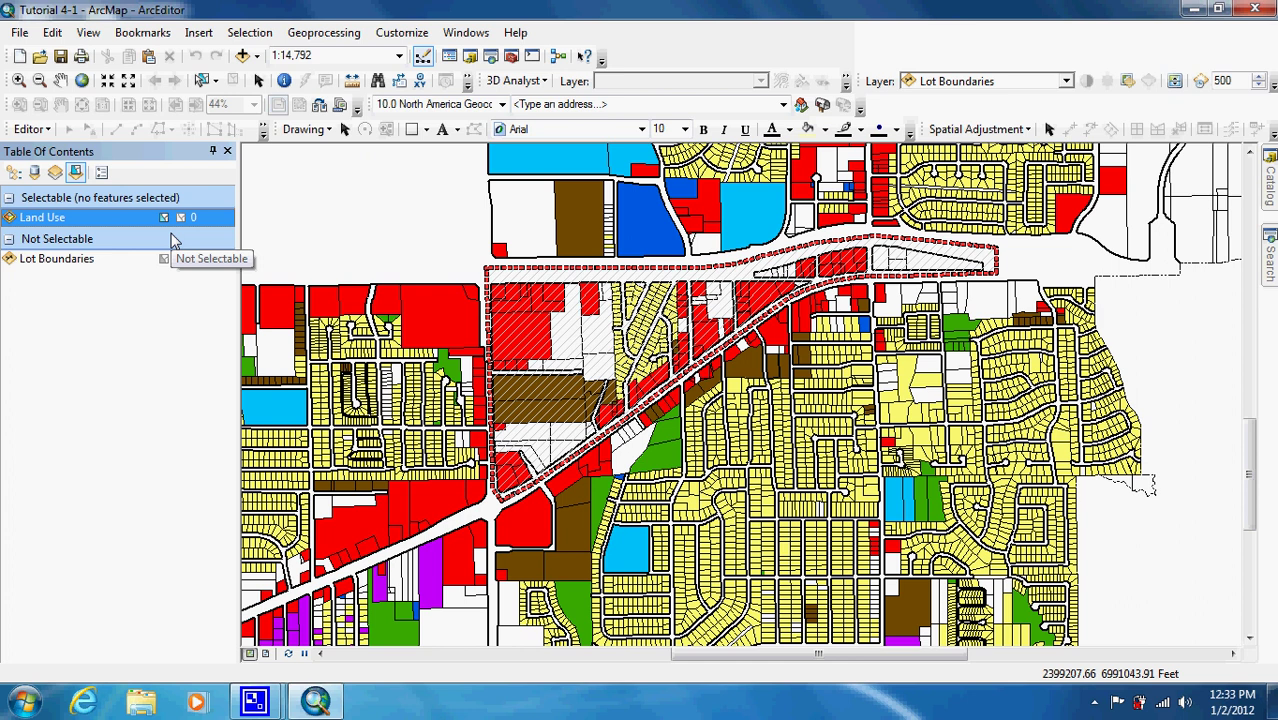
# - Switch to Select by Polygon and trace along the dashed outline's top edge
pyautogui.click(215, 81)
pyautogui.click(222, 123)
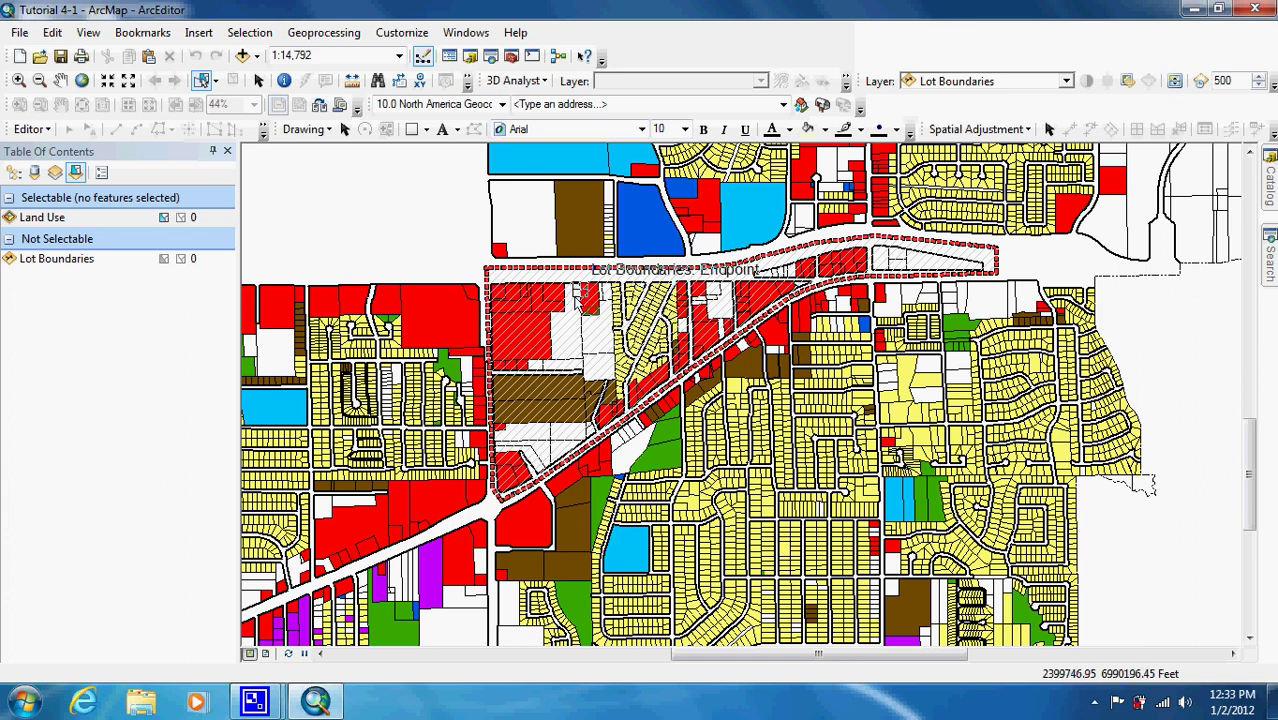
pyautogui.click(490, 274)
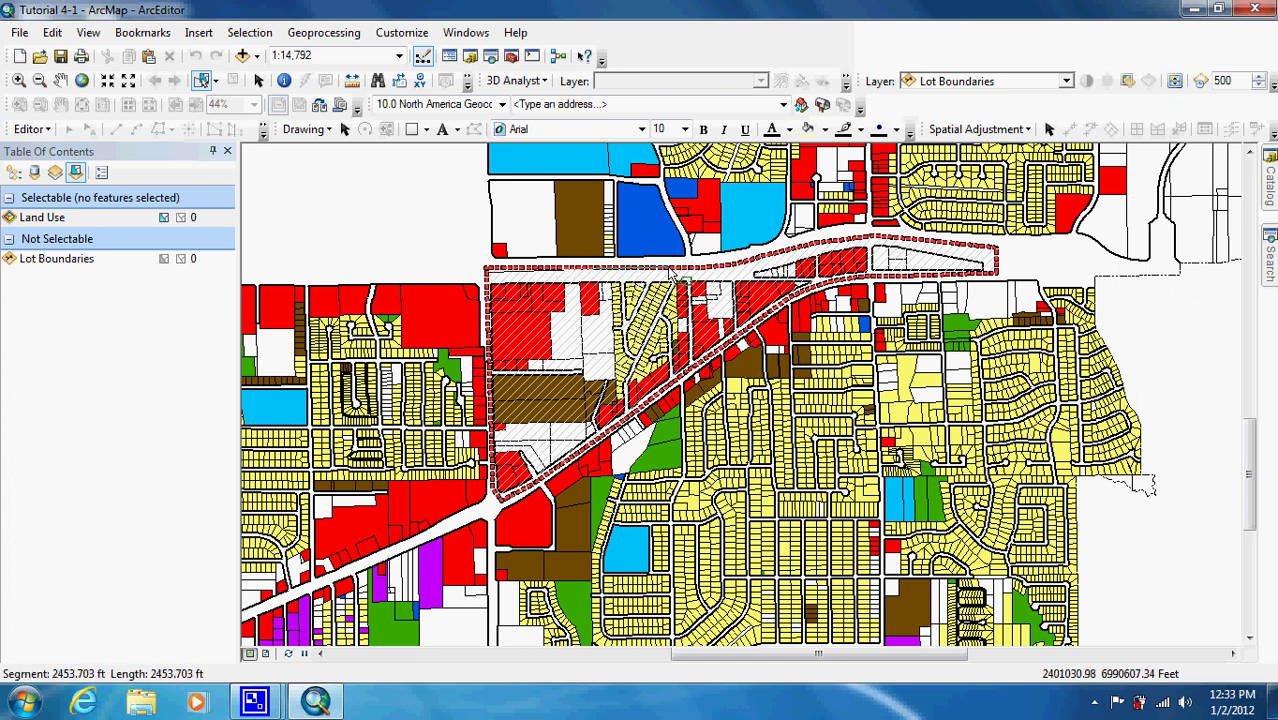
pyautogui.click(628, 269)
pyautogui.click(682, 268)
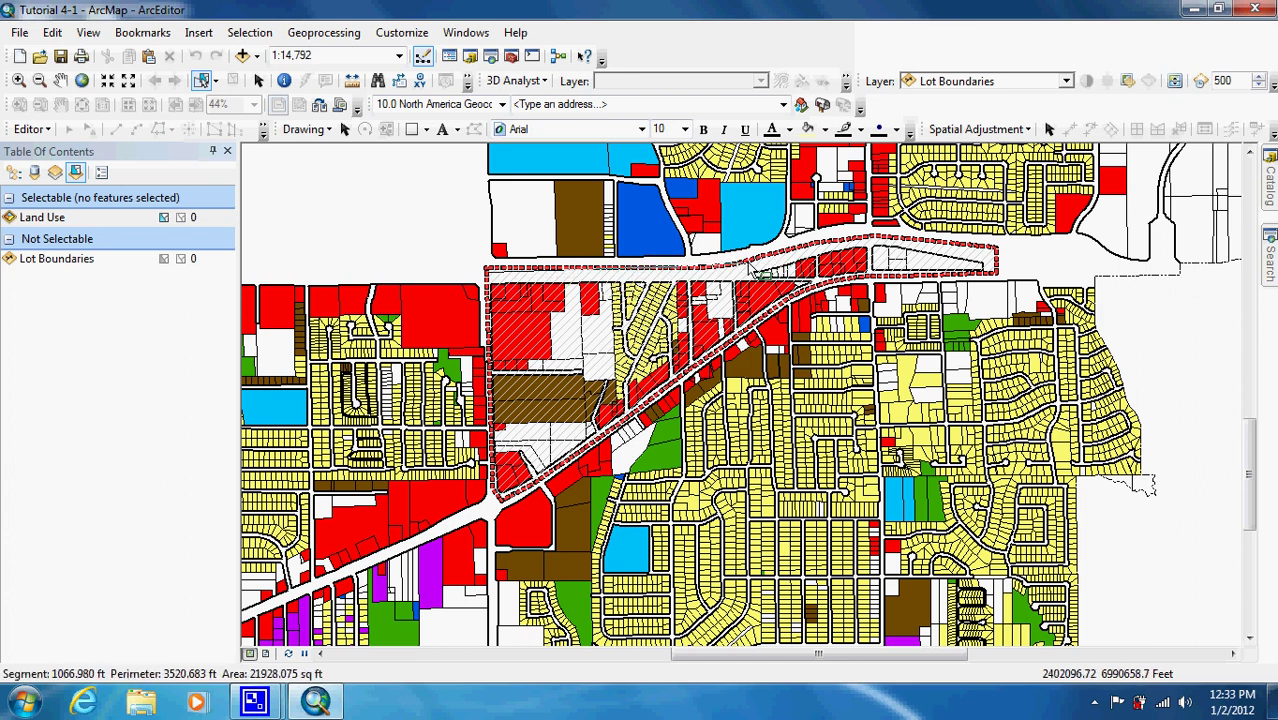
pyautogui.click(786, 253)
pyautogui.click(814, 255)
pyautogui.click(822, 254)
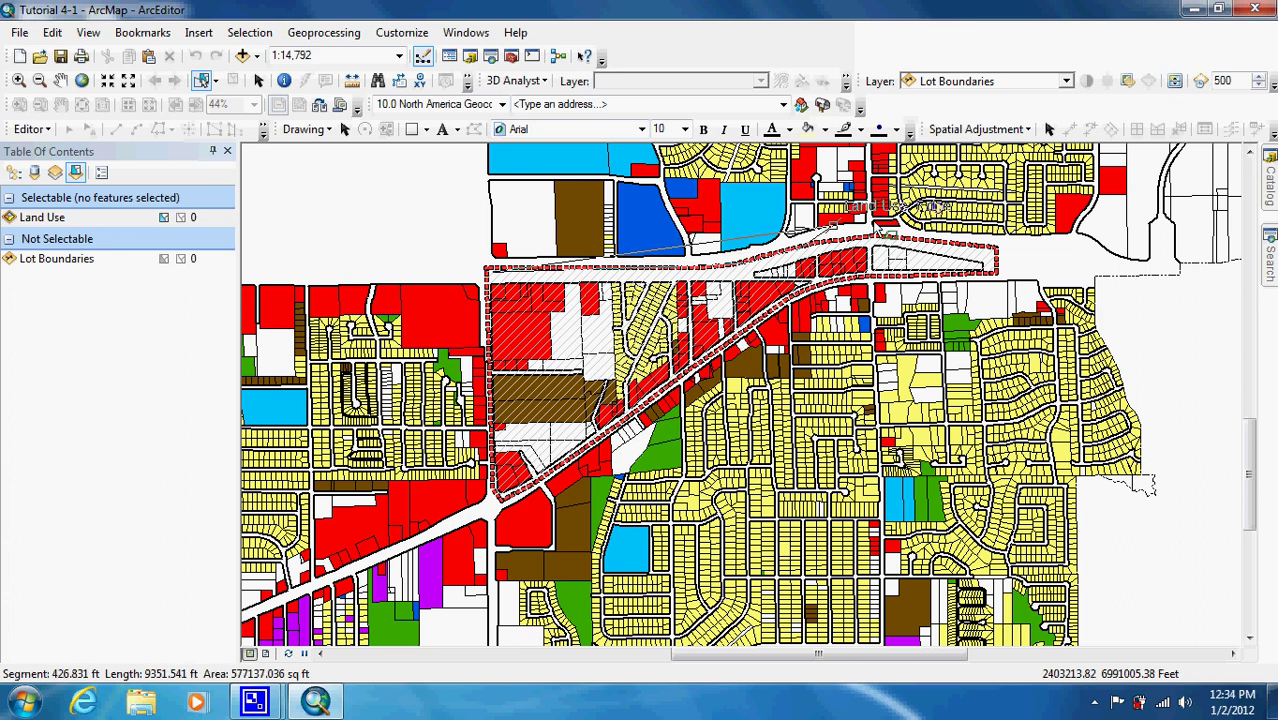
# - Trace the outline's right end and diagonal to the bottom-left corner, finishing the polygon to select 218 parcels
pyautogui.click(905, 248)
pyautogui.click(982, 258)
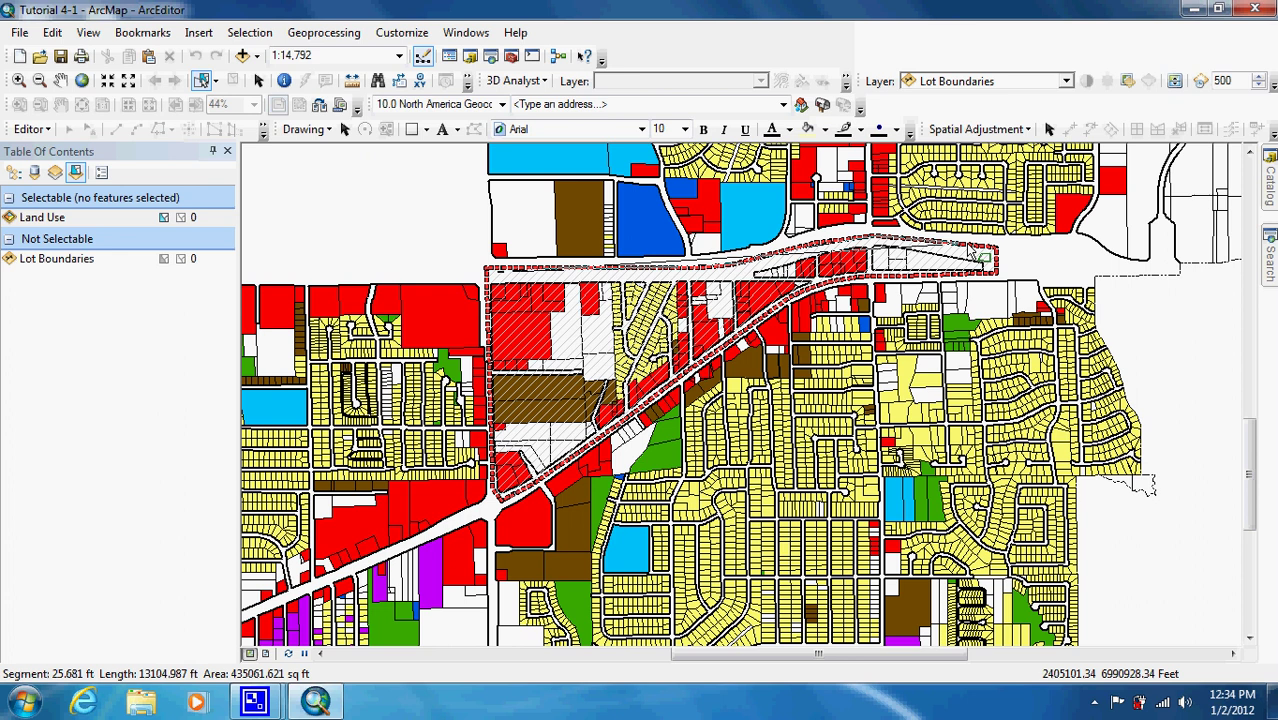
pyautogui.click(1002, 274)
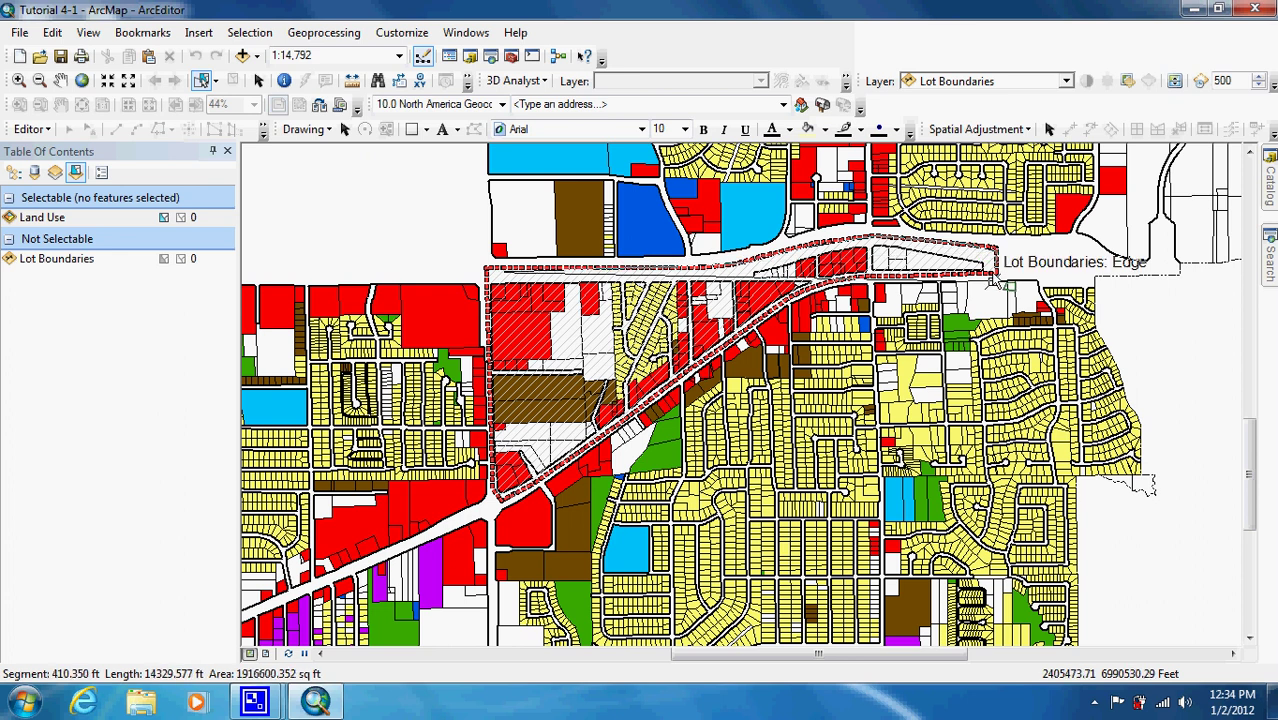
pyautogui.click(848, 288)
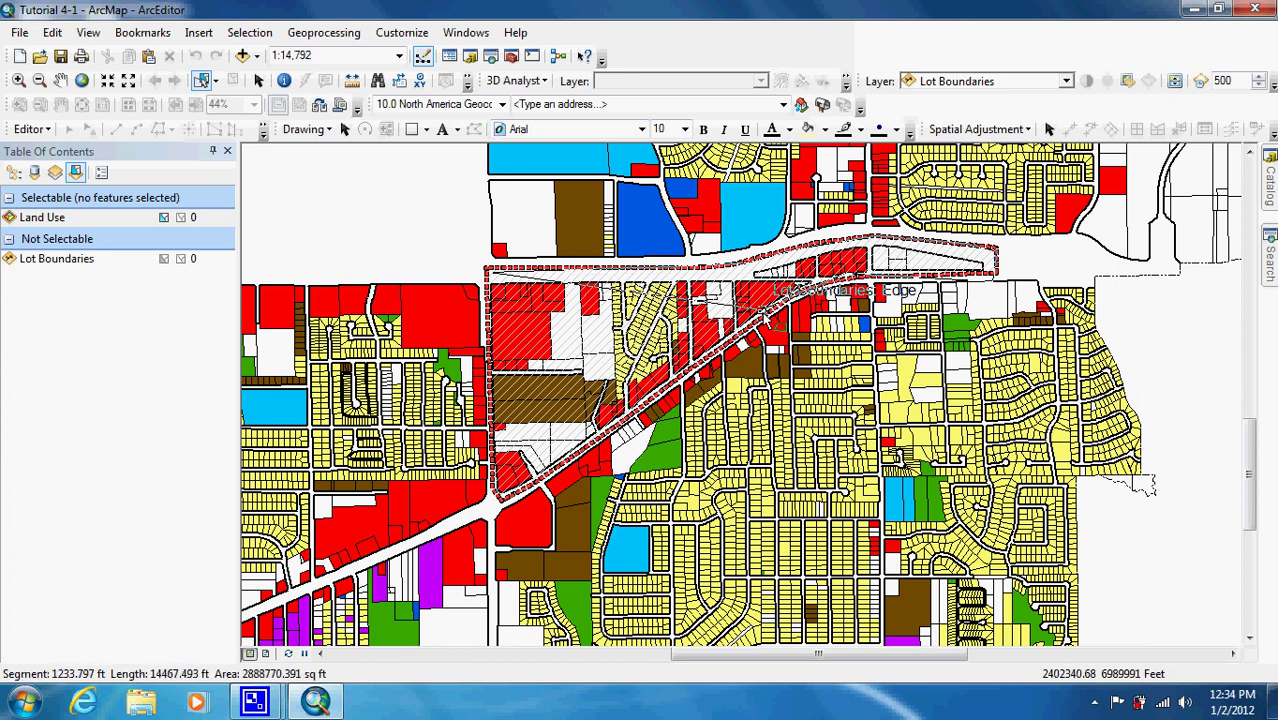
pyautogui.click(720, 350)
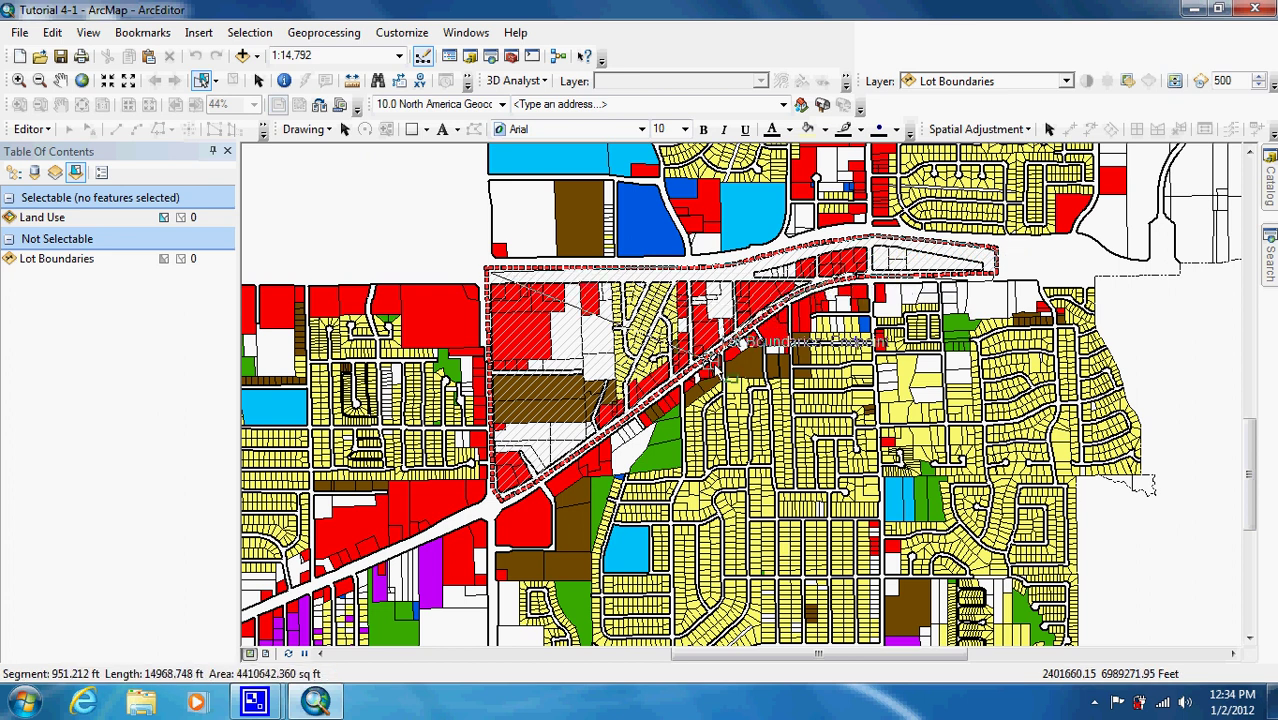
pyautogui.click(612, 412)
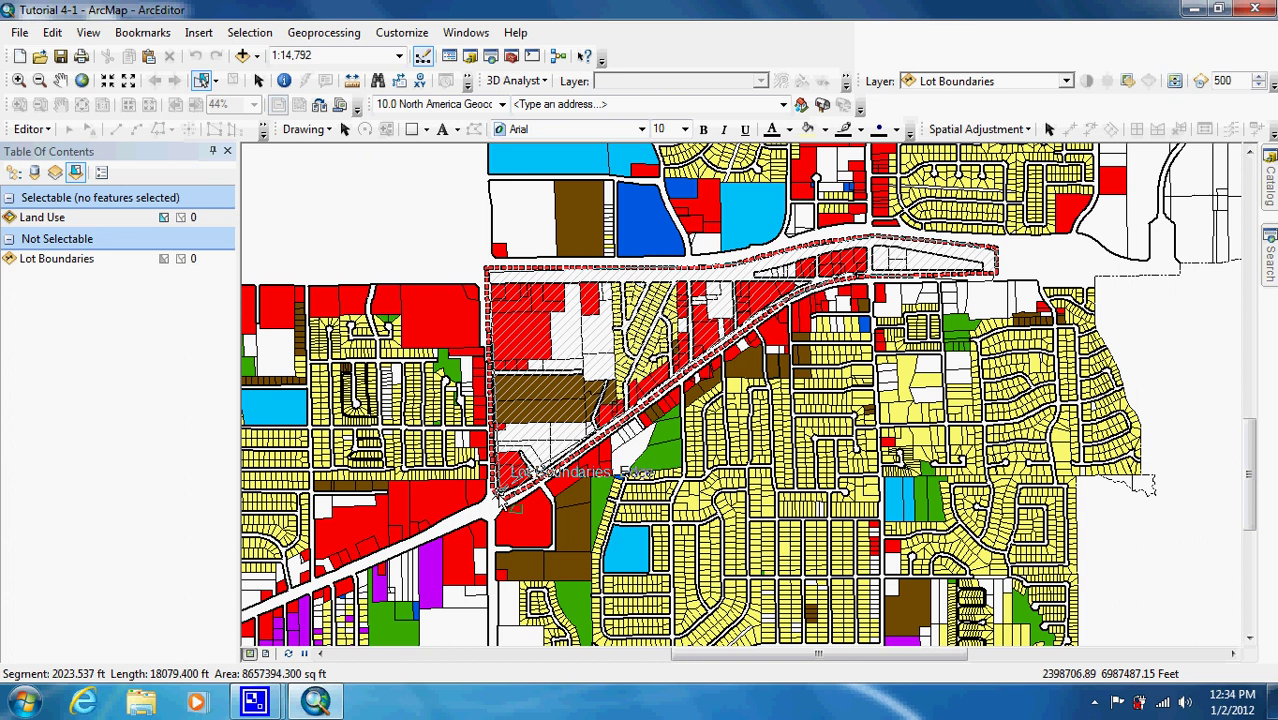
pyautogui.click(500, 497)
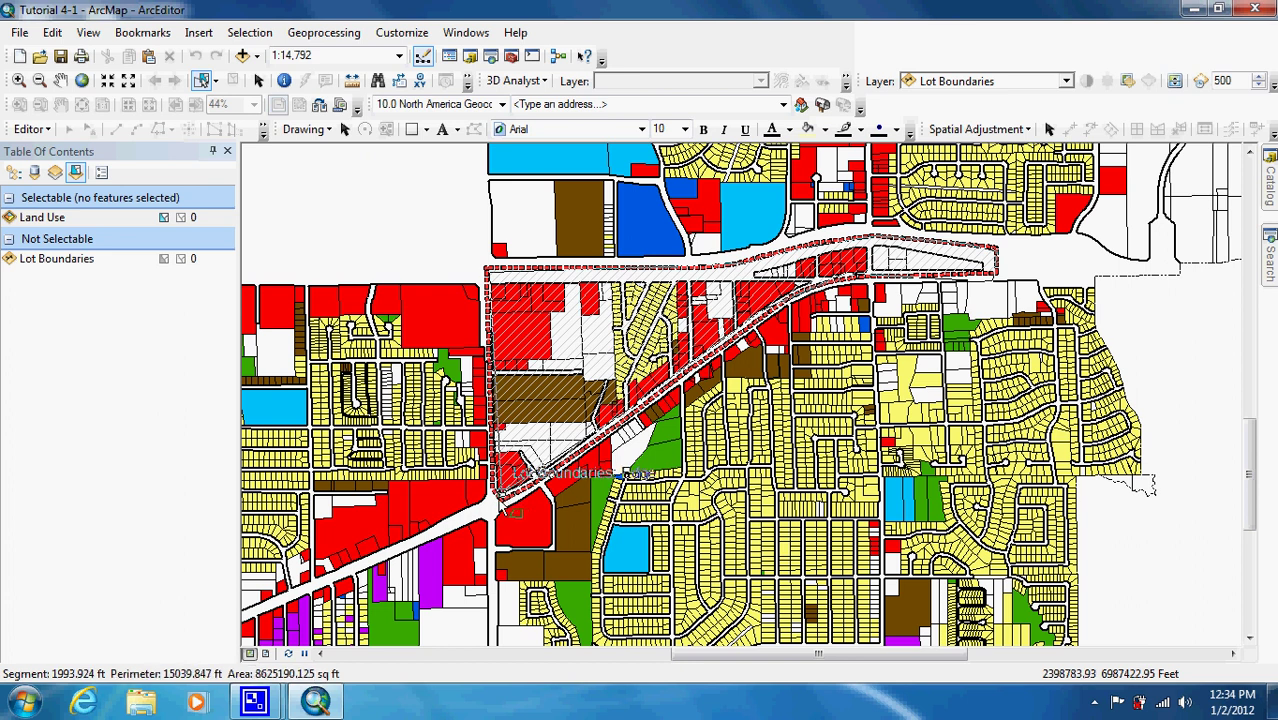
pyautogui.doubleClick(491, 499)
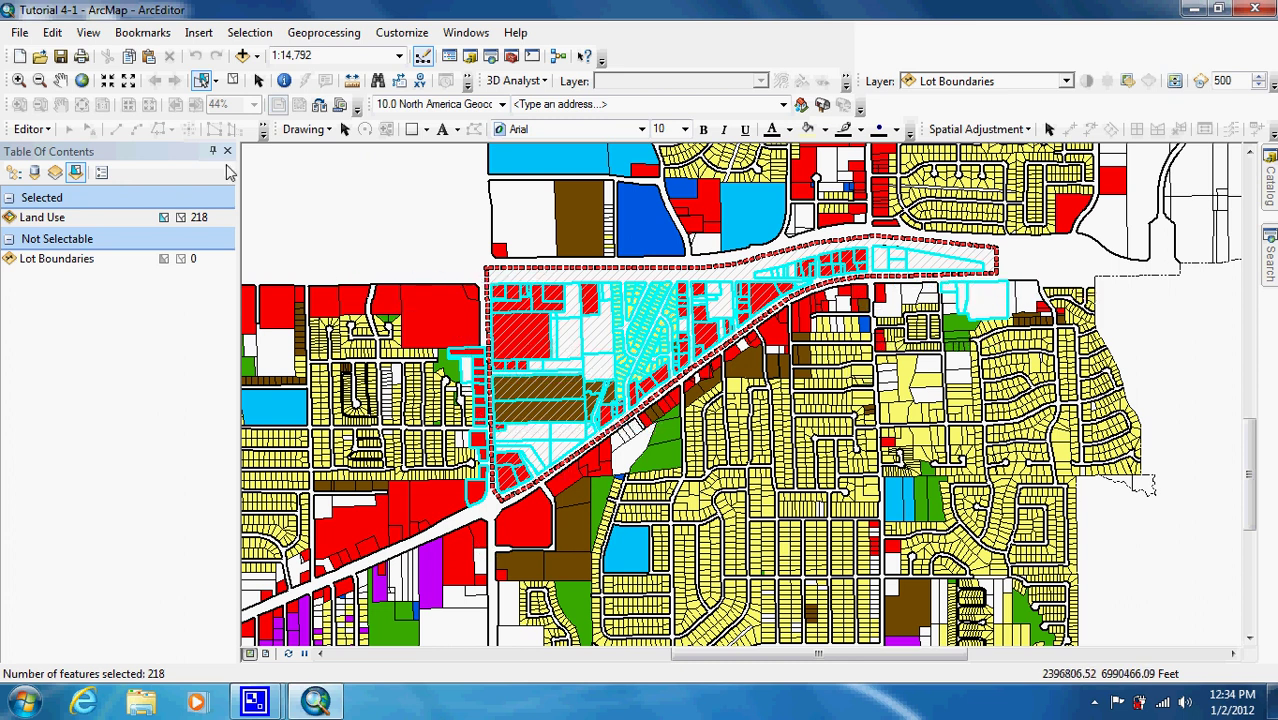
# - Clear the Land Use selection, leaving 0 features selected
pyautogui.click(181, 218)
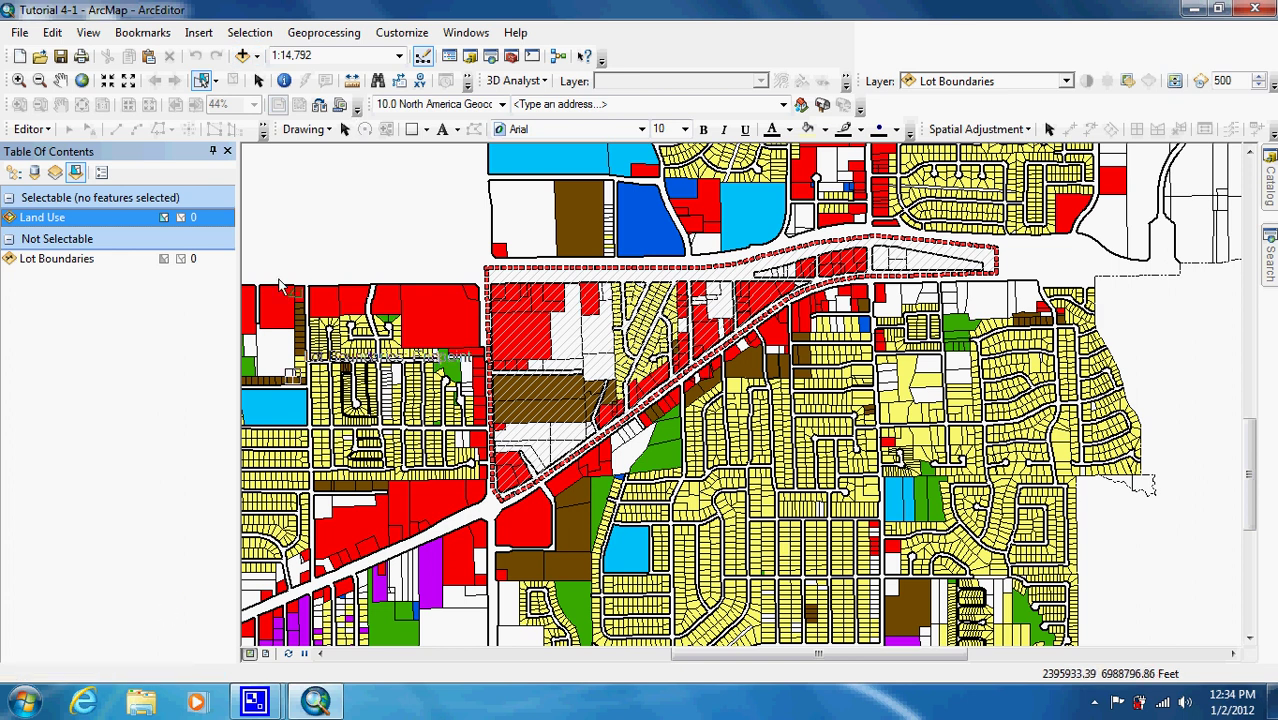
# - Use the Select Elements tool to pick the dashed red corridor outline graphic
pyautogui.click(258, 81)
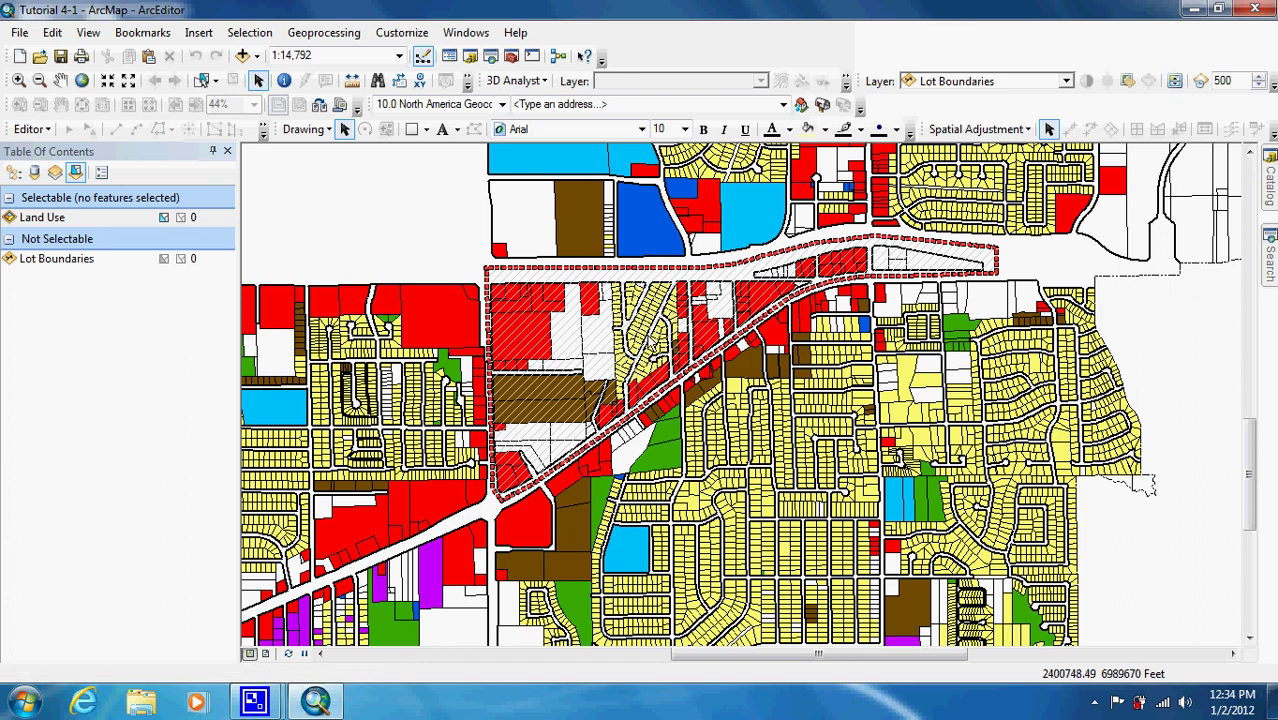
pyautogui.click(650, 342)
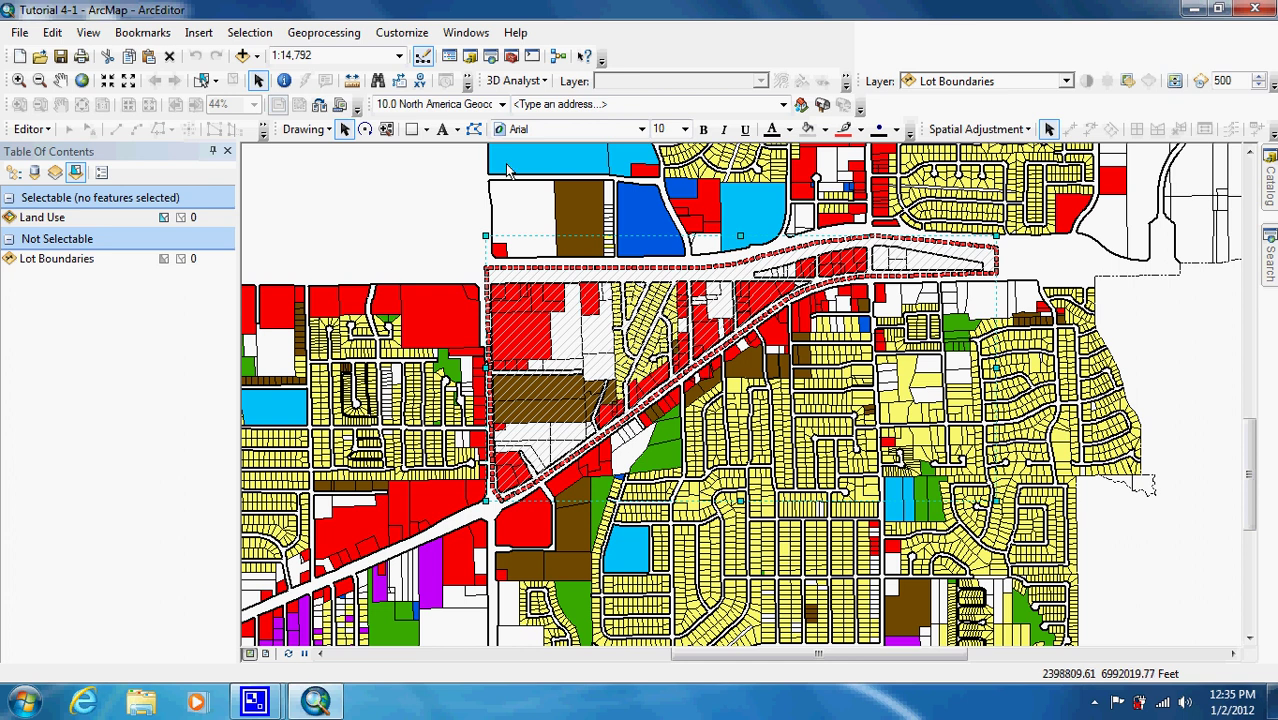
# - Use Selection > Select By Graphics to select the 202 Land Use parcels inside the outline
pyautogui.click(242, 36)
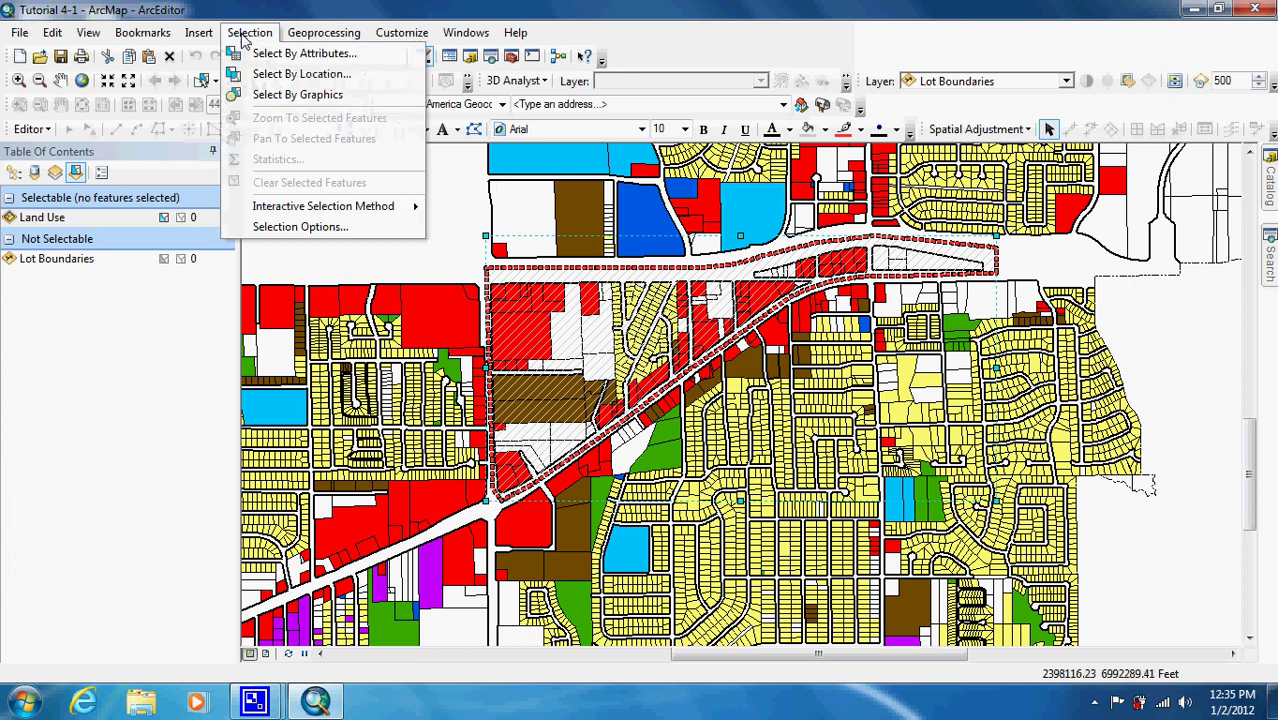
pyautogui.click(263, 96)
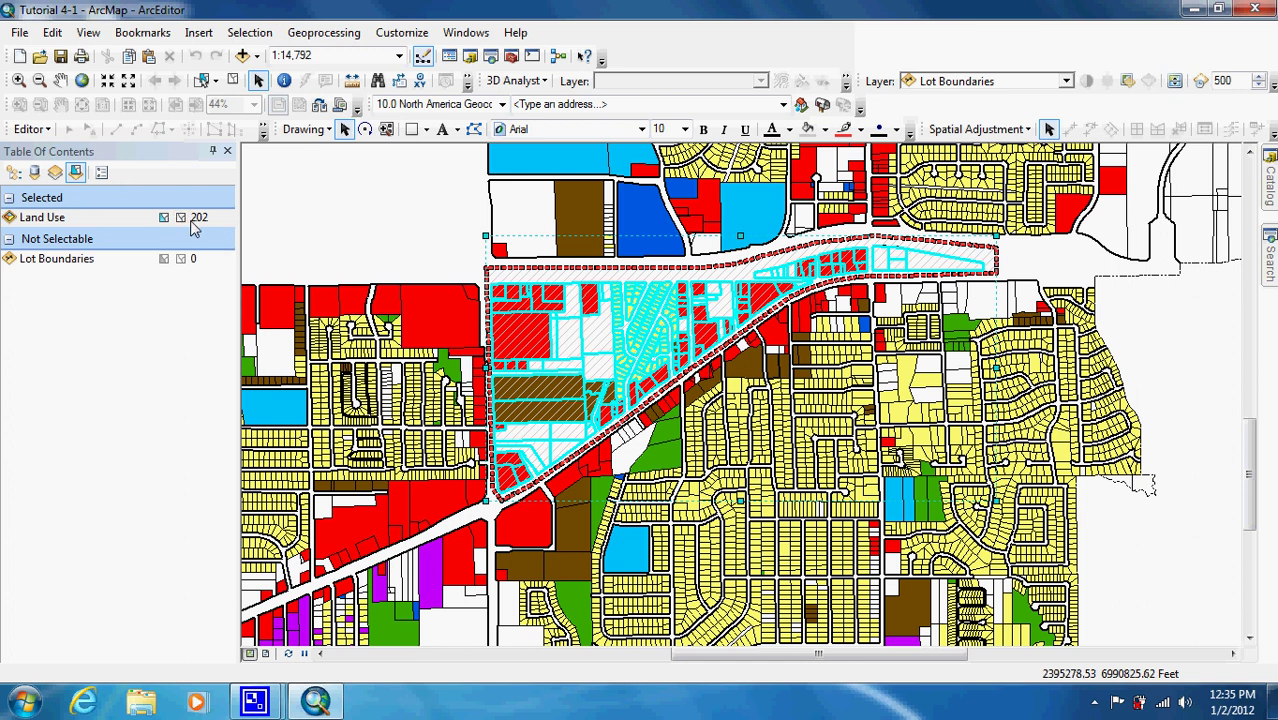
# - Open the Land Use selected-records table, widen it, and return to showing the 202 selected records
pyautogui.rightClick(34, 219)
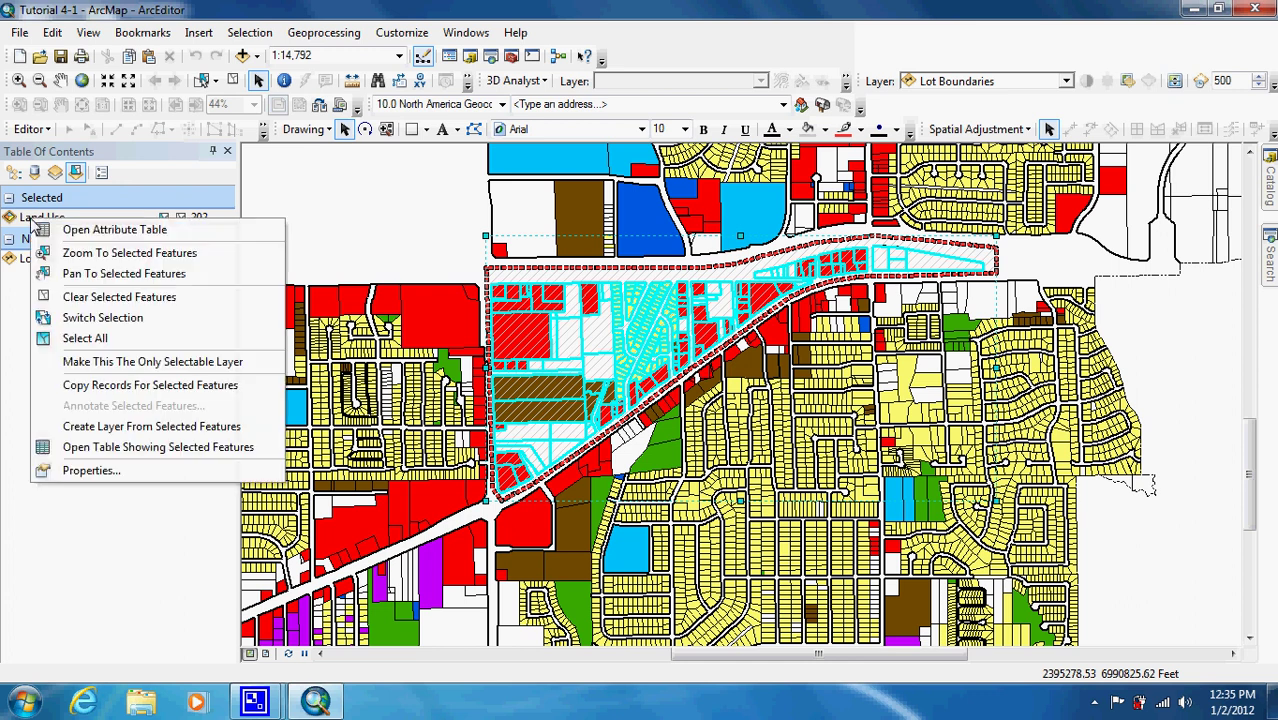
pyautogui.click(139, 447)
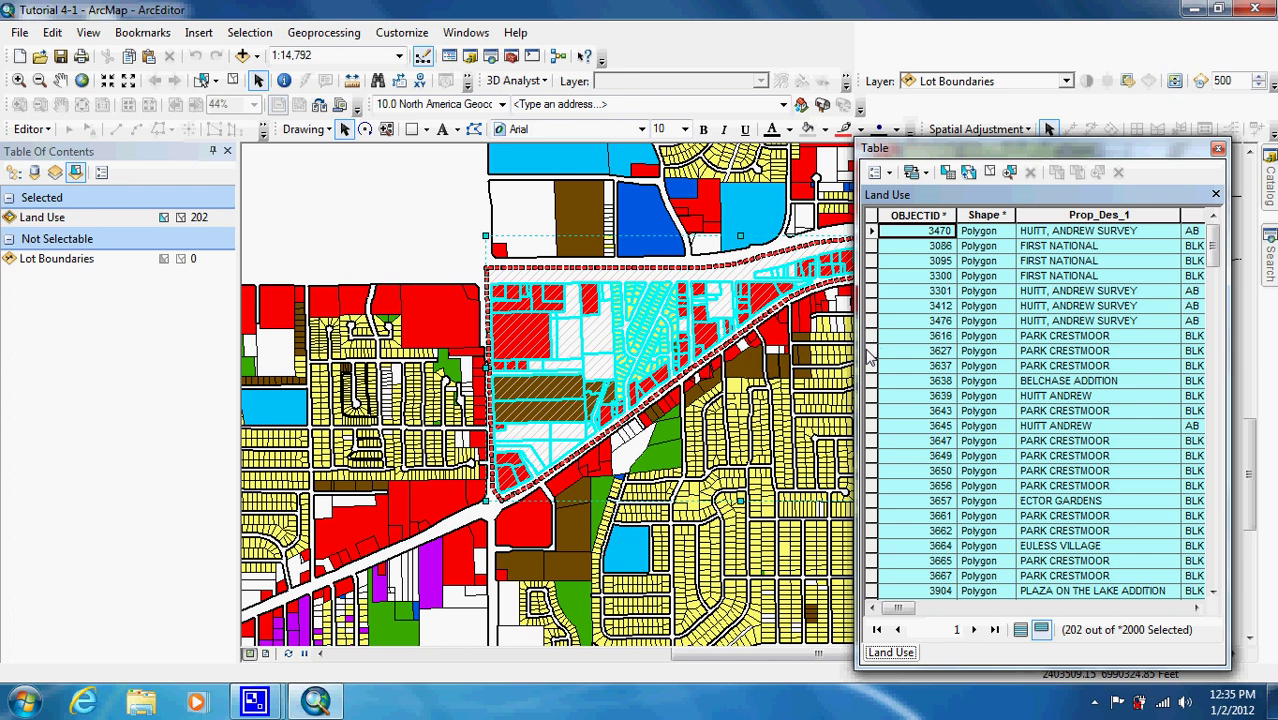
pyautogui.moveTo(858, 362); pyautogui.dragTo(397, 320)
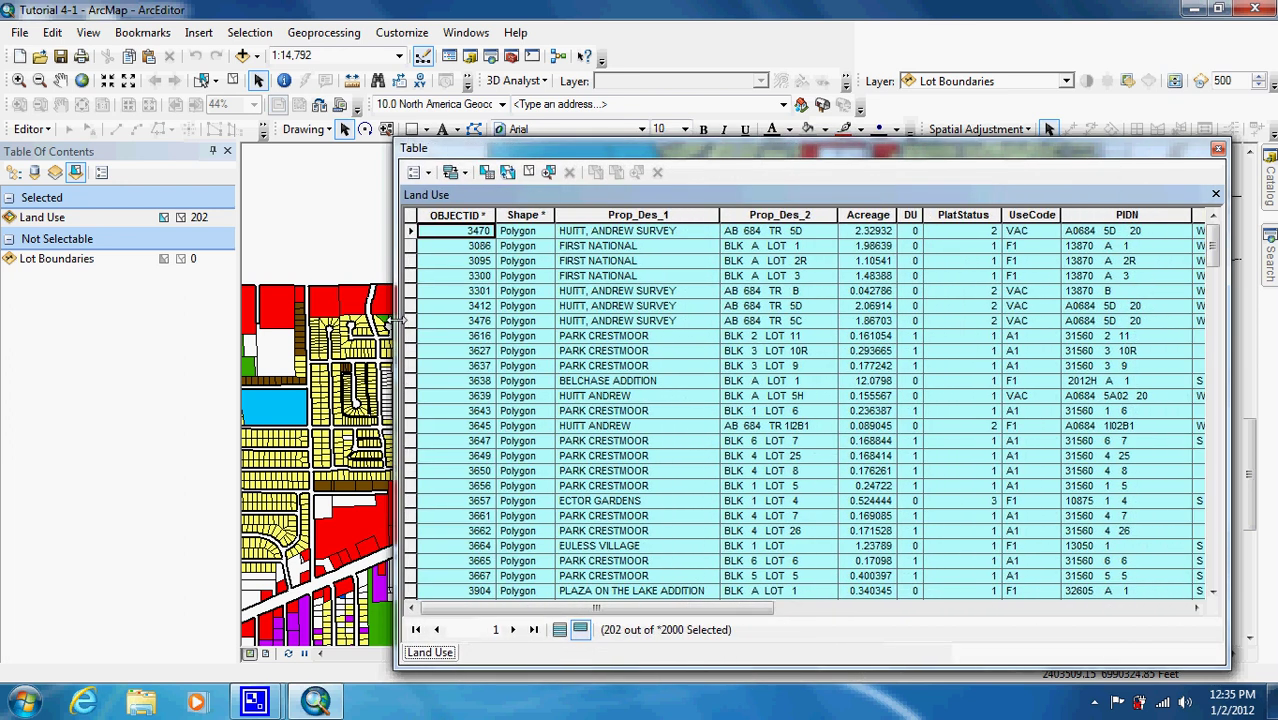
pyautogui.click(560, 630)
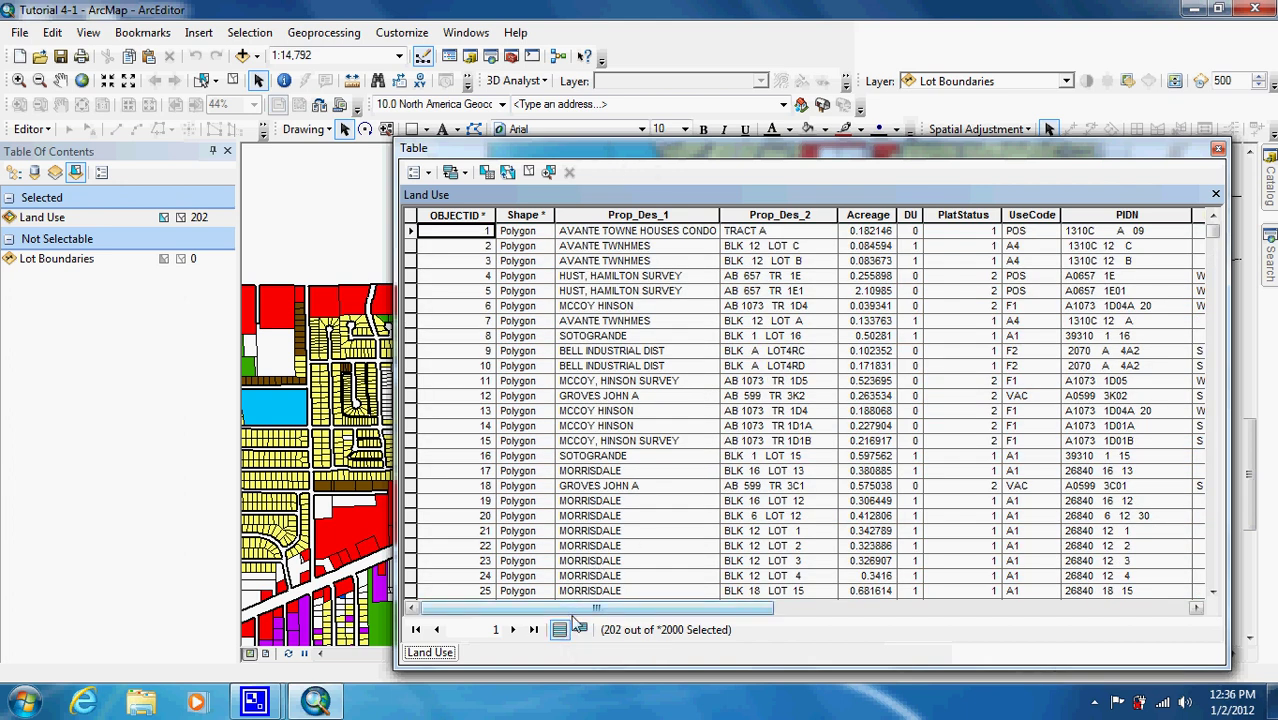
pyautogui.click(580, 629)
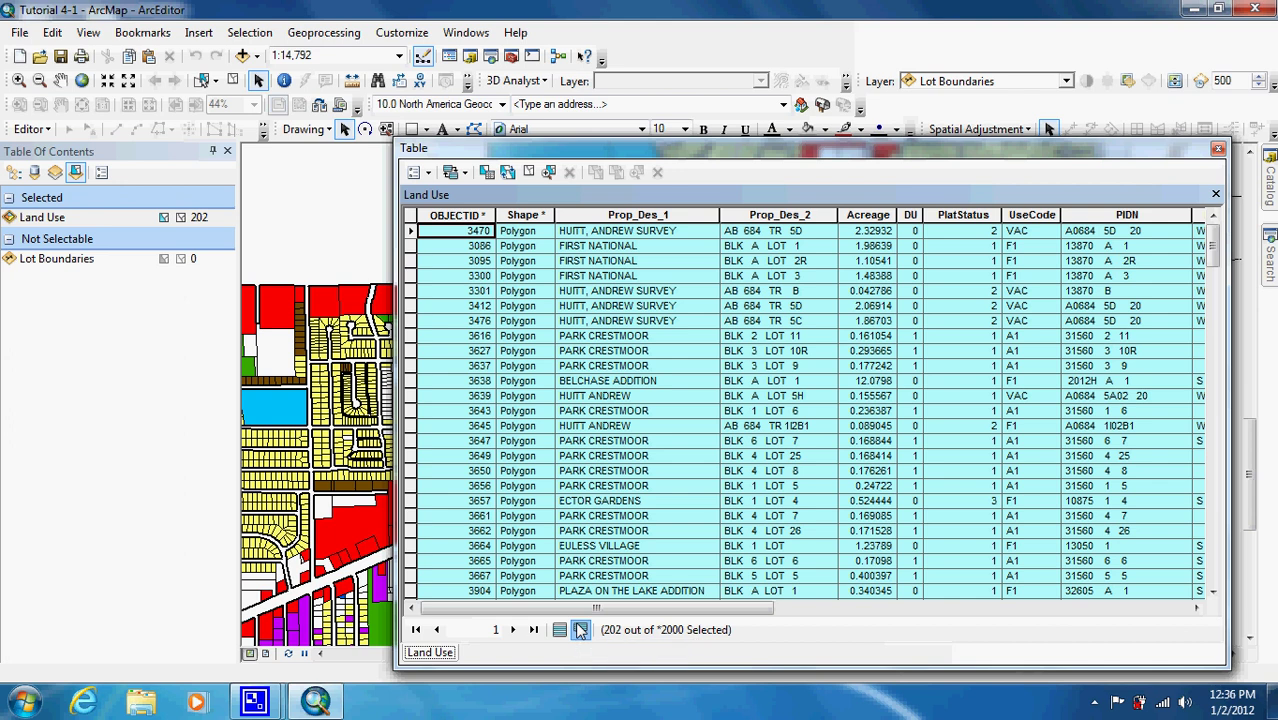
pyautogui.rightClick(910, 216)
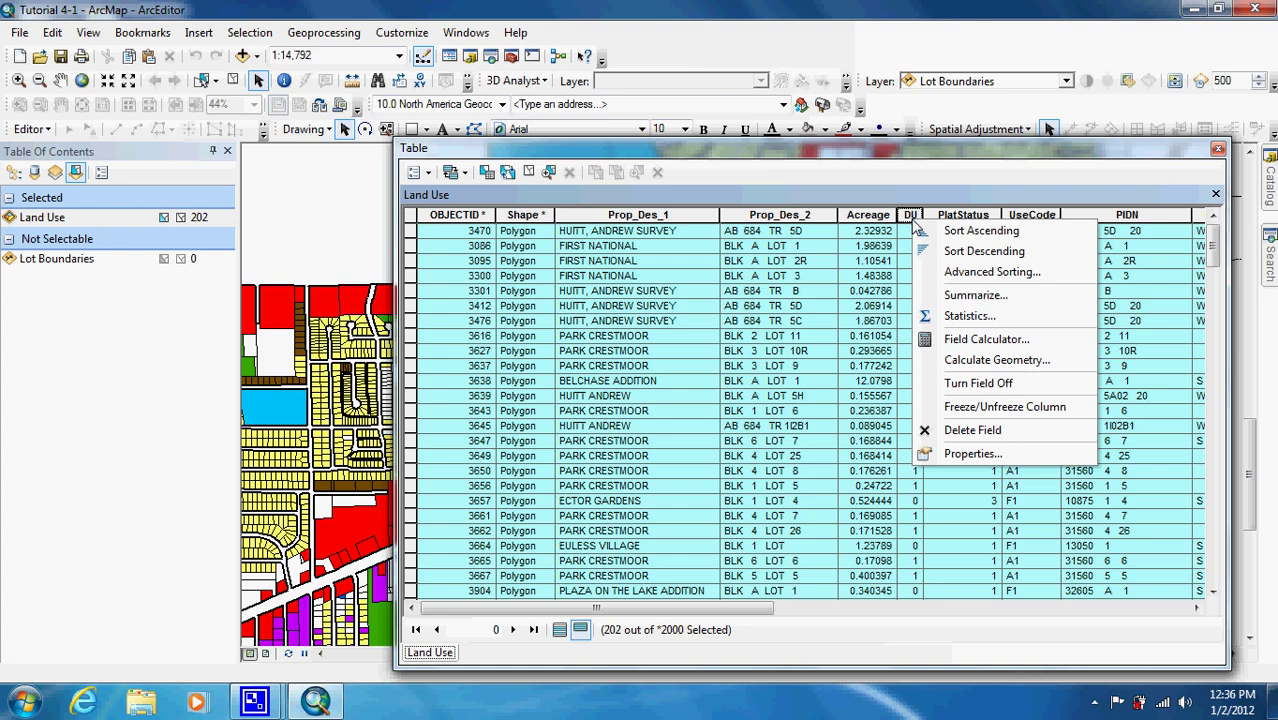
pyautogui.click(960, 316)
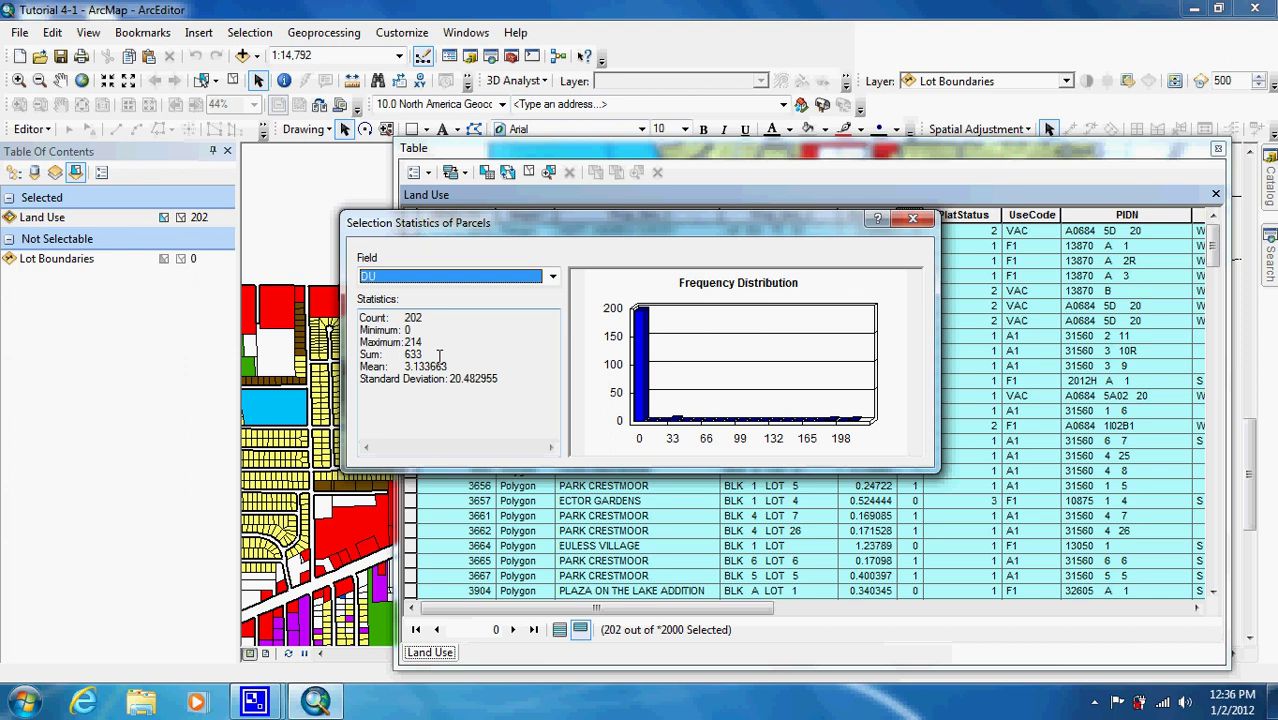
pyautogui.click(552, 277)
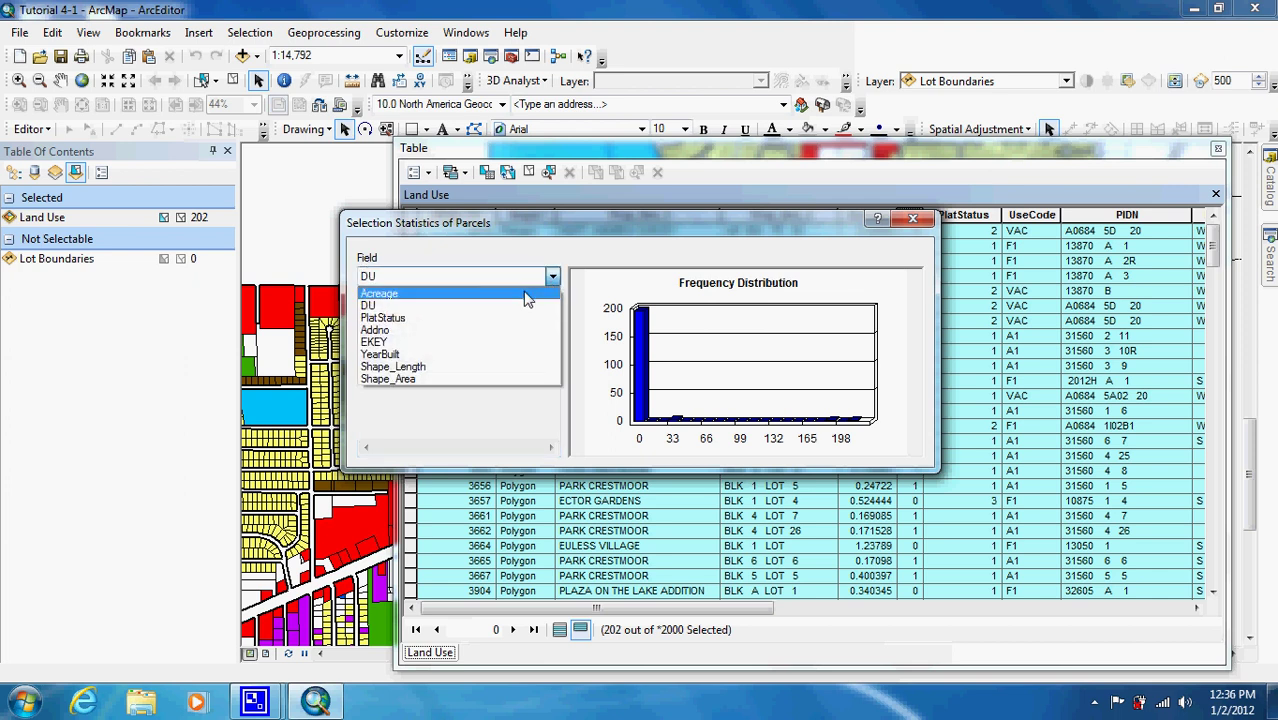
pyautogui.click(527, 294)
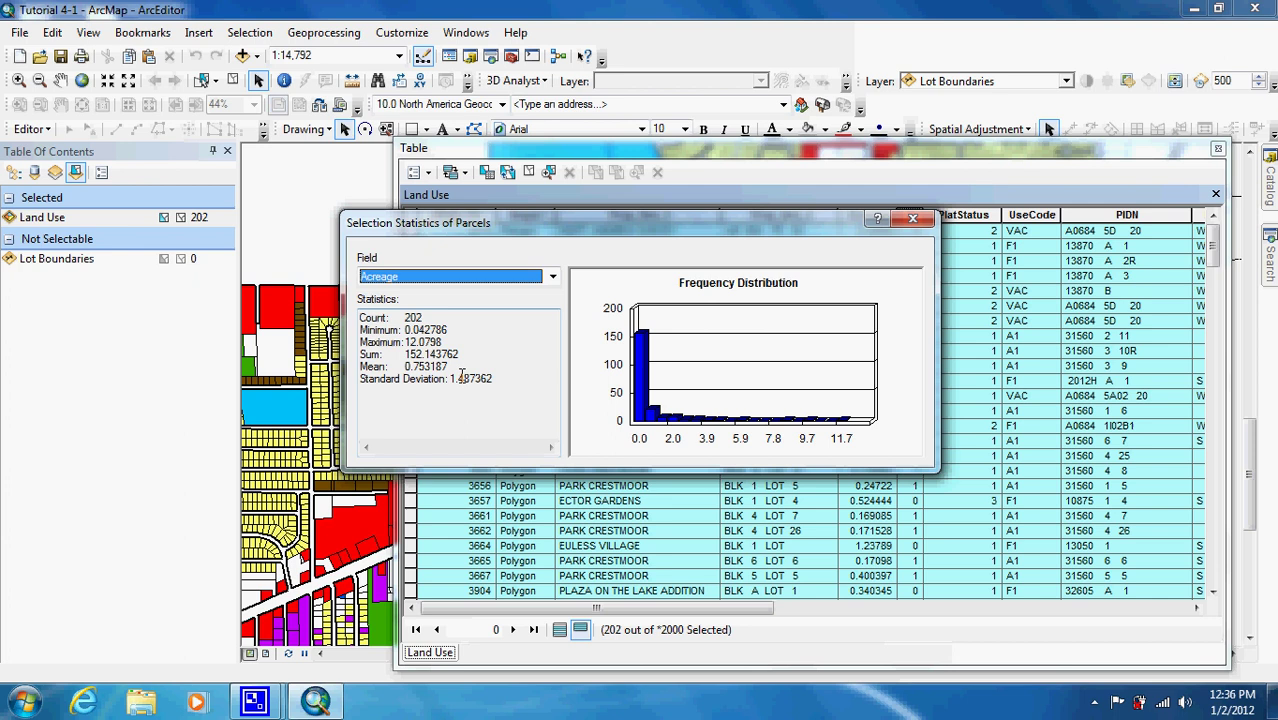
pyautogui.click(912, 219)
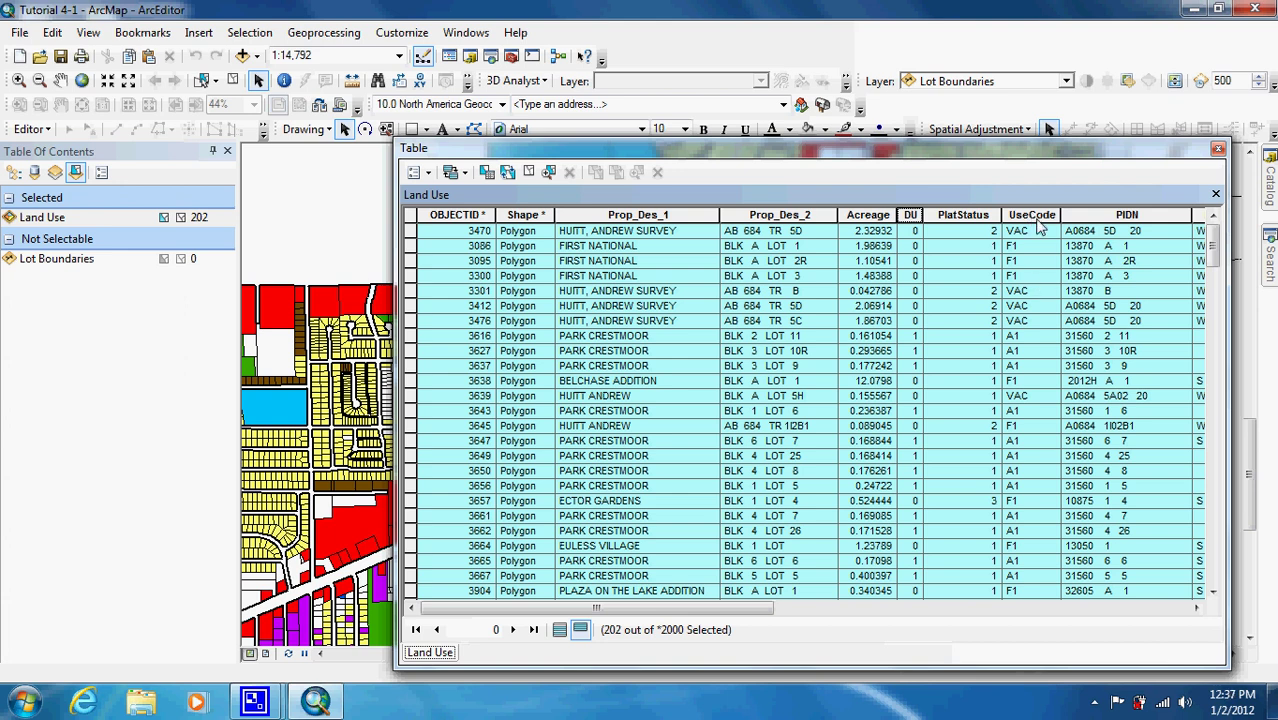
# - Summarize by UseCode with Sum of Acreage, naming the output table Landusearea
pyautogui.rightClick(1038, 228)
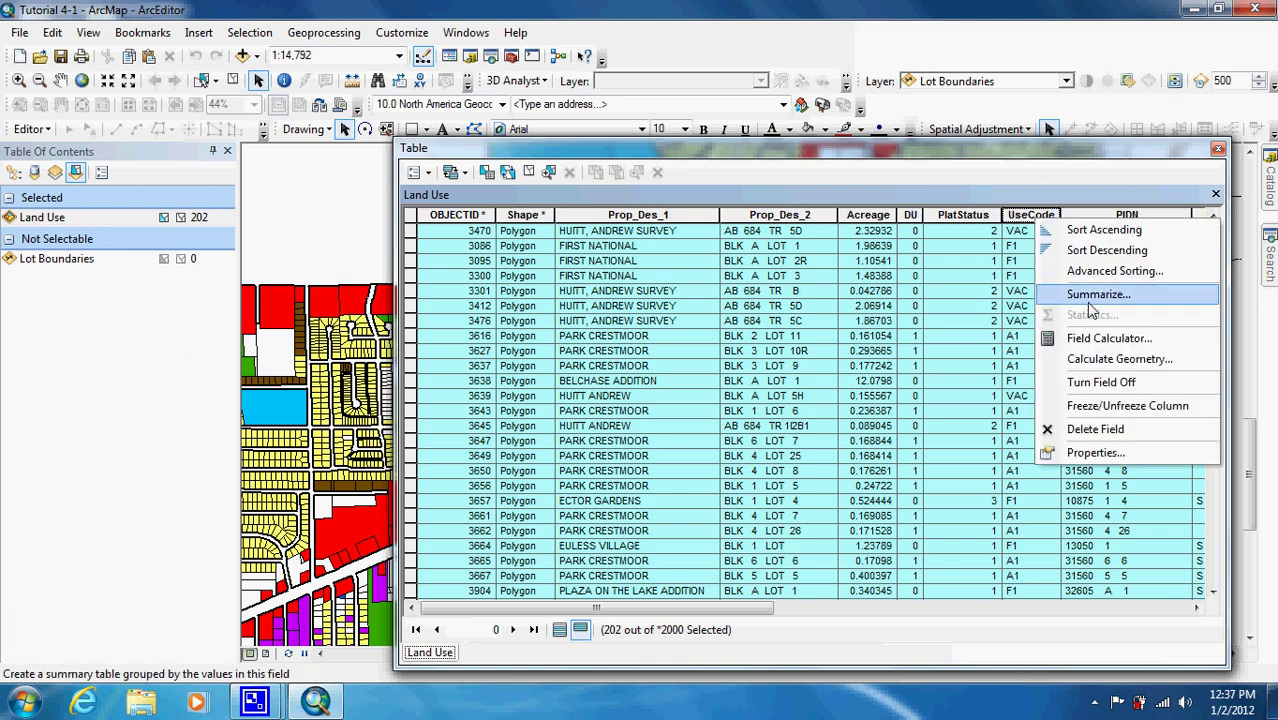
pyautogui.click(1095, 298)
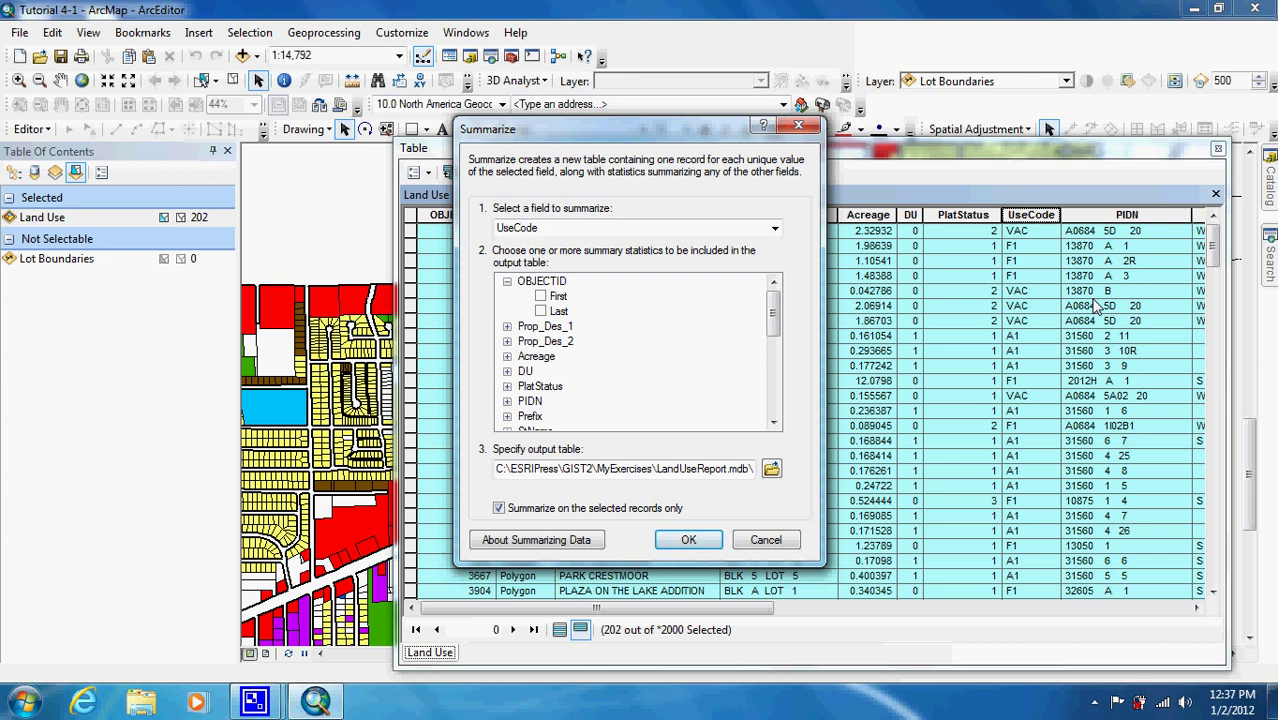
pyautogui.click(507, 281)
pyautogui.click(507, 327)
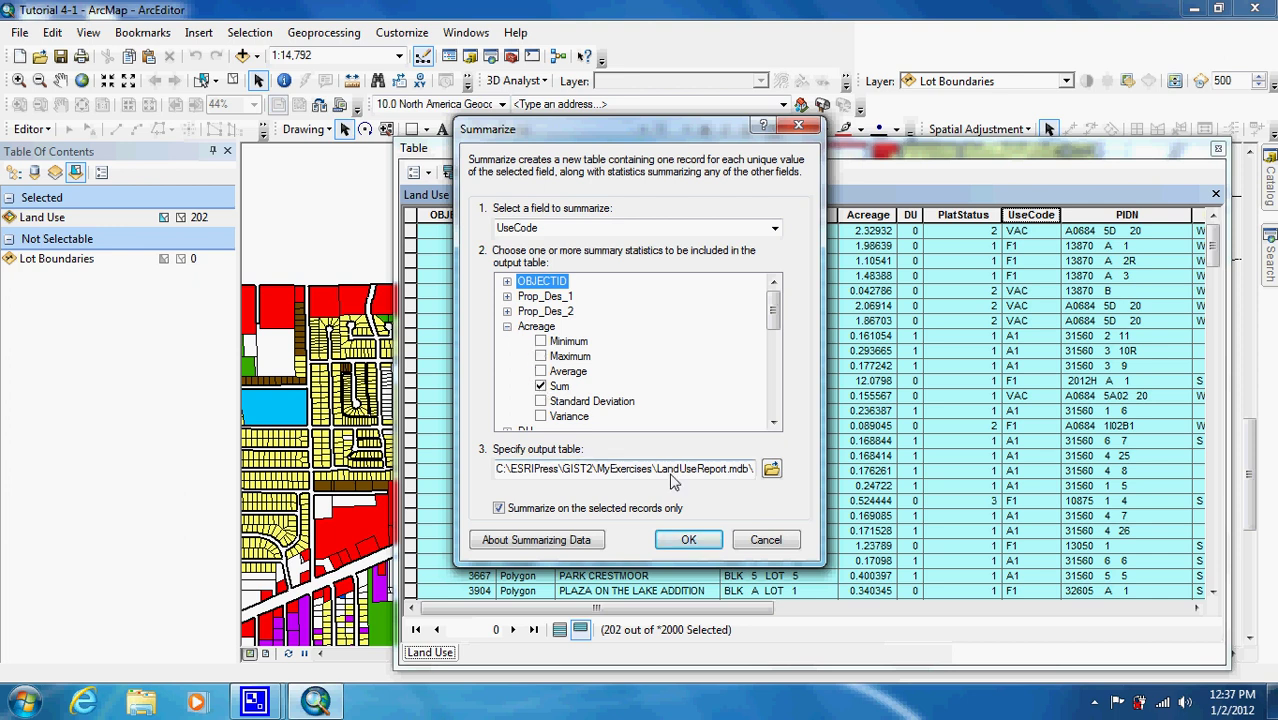
pyautogui.click(749, 470)
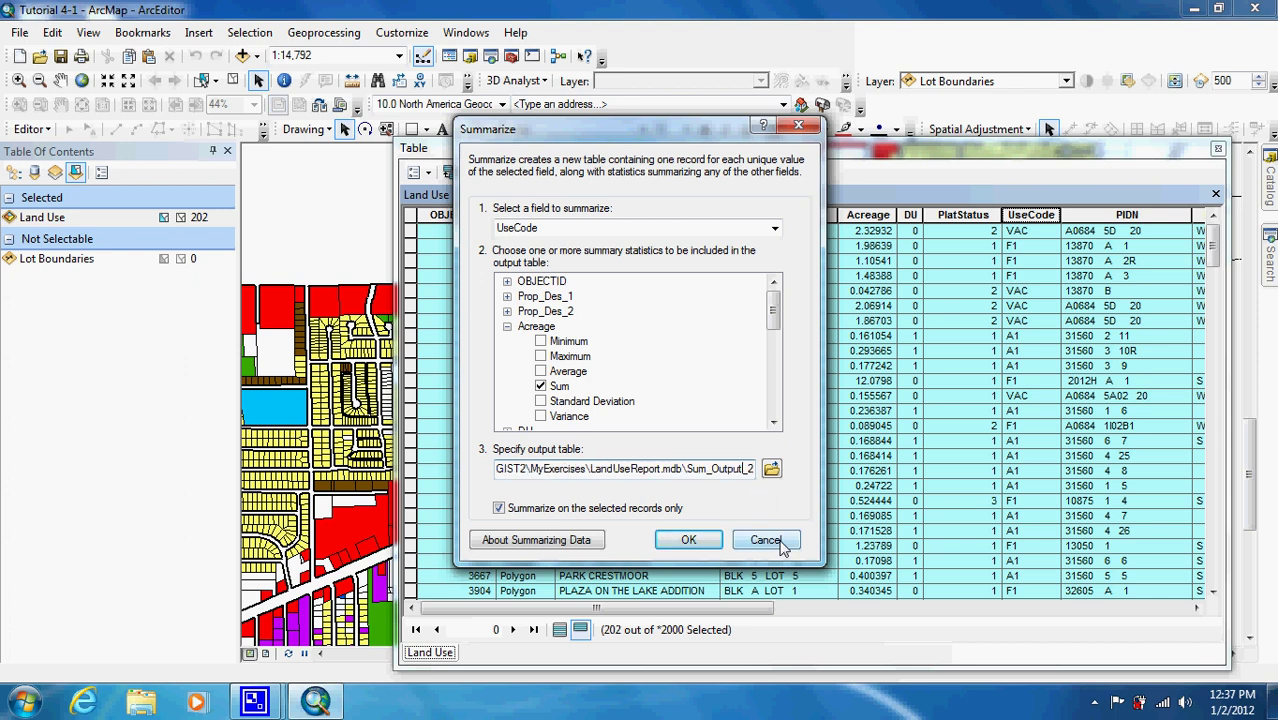
pyautogui.press('Left')
pyautogui.press('Left')
pyautogui.press('Left')
pyautogui.press('Left')
pyautogui.press('Left')
pyautogui.press('Left')
pyautogui.press('Left')
pyautogui.press('Left')
pyautogui.press('Left')
pyautogui.press('Left')
pyautogui.press('Left')
pyautogui.press('Left')
pyautogui.press('Left')
pyautogui.press('Left')
pyautogui.press('Left')
pyautogui.press('Left')
pyautogui.press('Left')
pyautogui.press('Left')
pyautogui.press('Left')
pyautogui.press('Left')
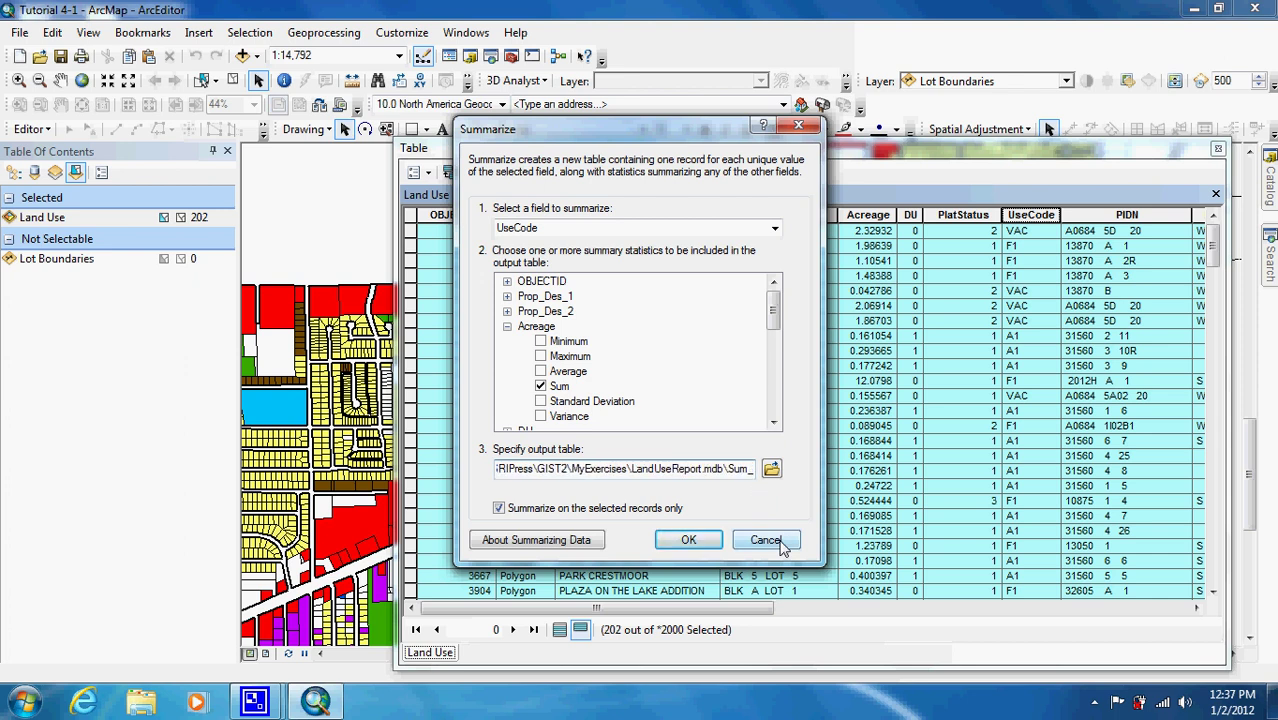
pyautogui.press('BackSpace')
pyautogui.press('BackSpace')
pyautogui.write('Lna')
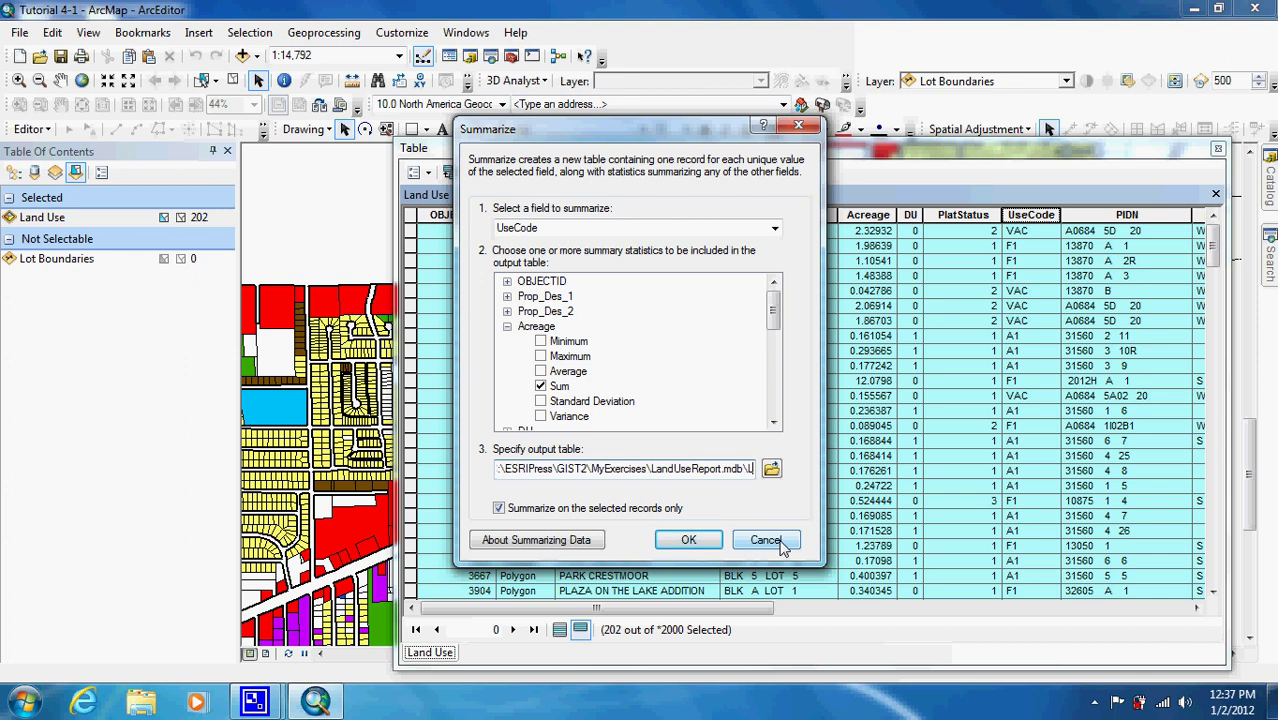
pyautogui.press('BackSpace')
pyautogui.press('BackSpace')
pyautogui.write('anduse')
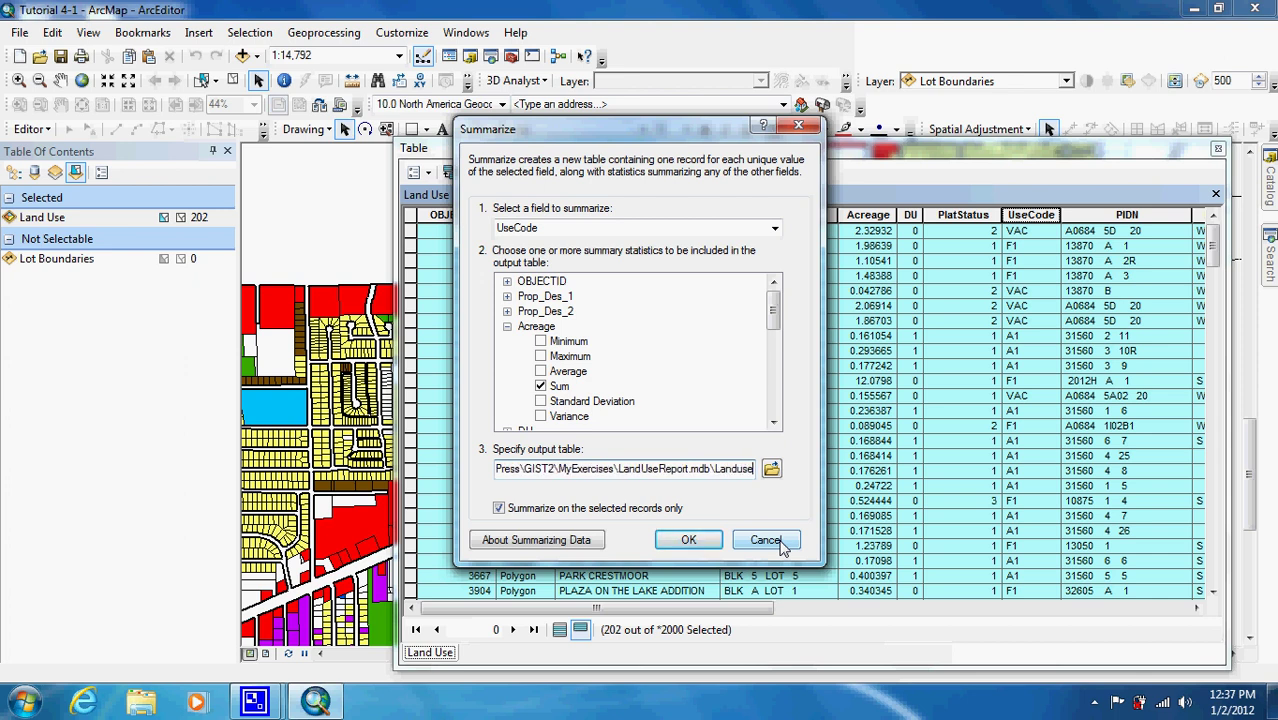
pyautogui.write('area')
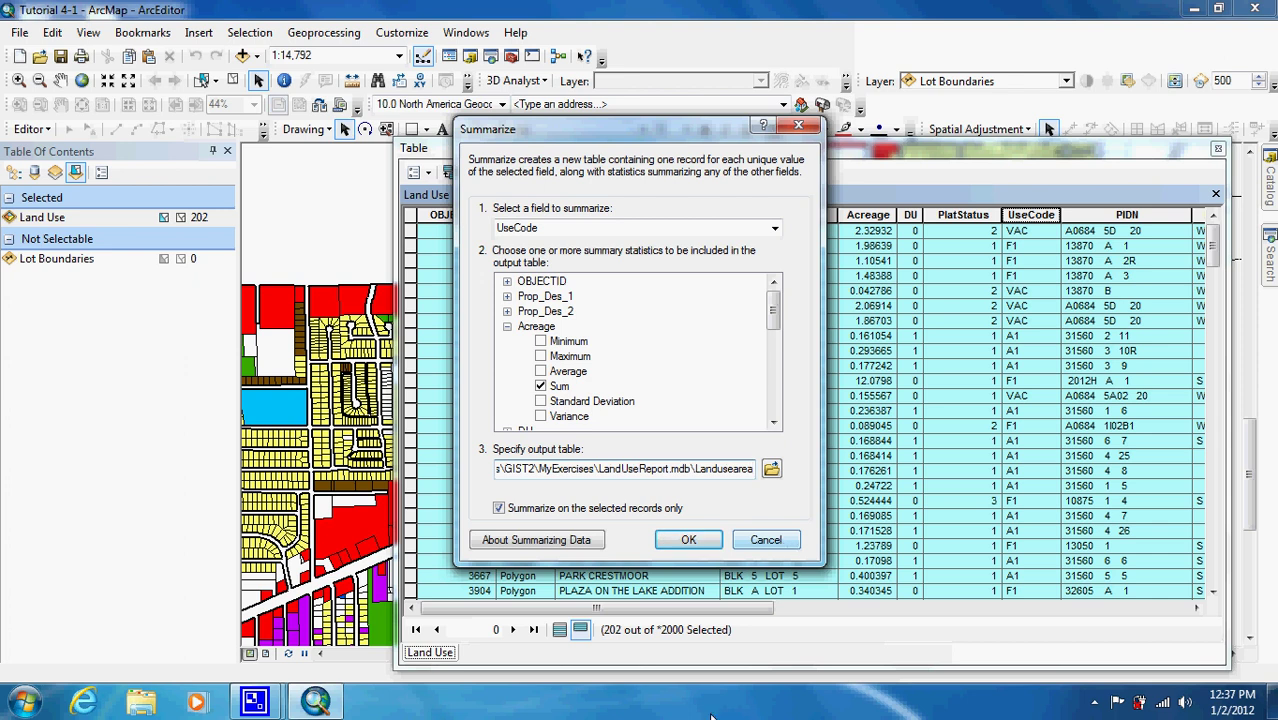
pyautogui.click(692, 539)
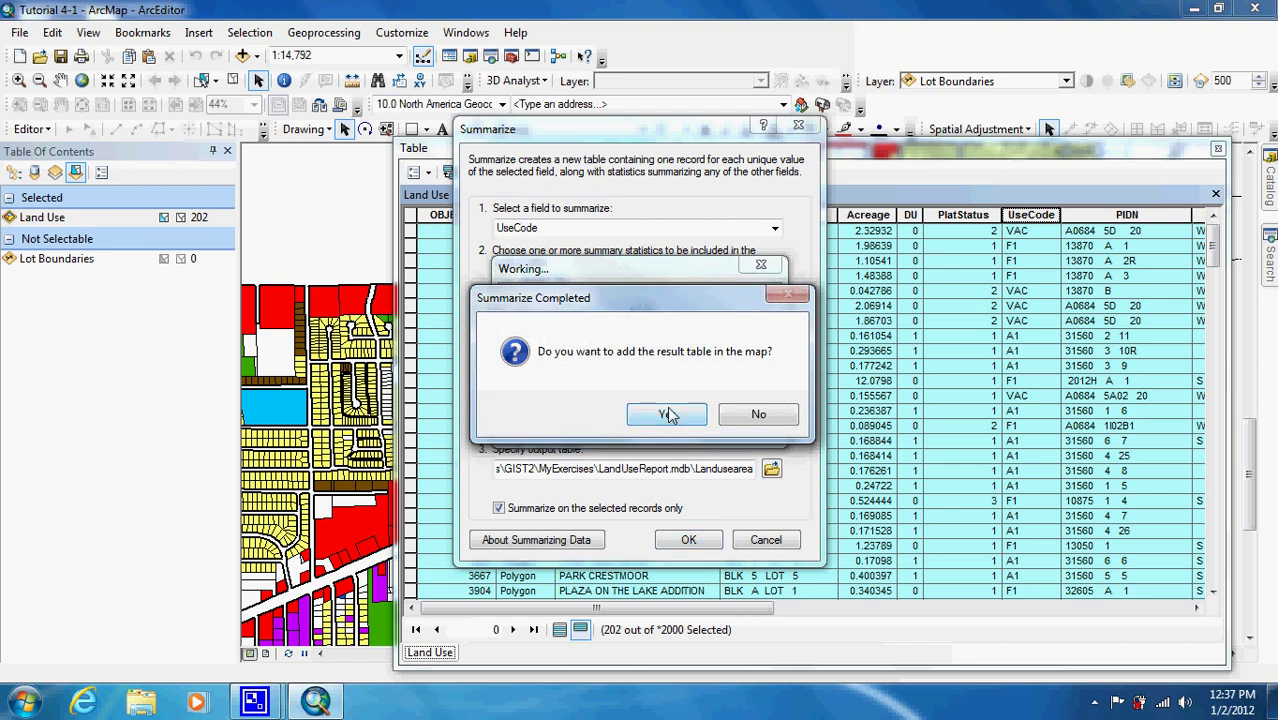
# - Add the Landusearea table to the map and close the Land Use attribute table
pyautogui.click(672, 412)
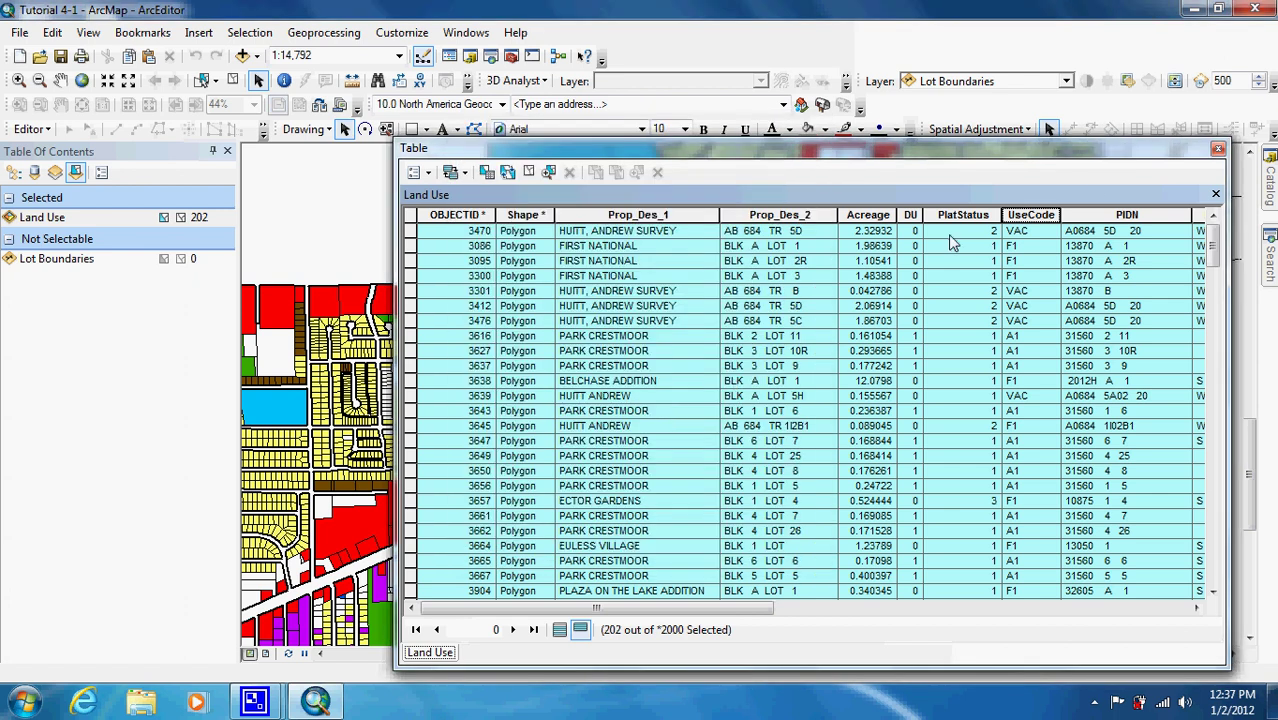
pyautogui.click(1219, 149)
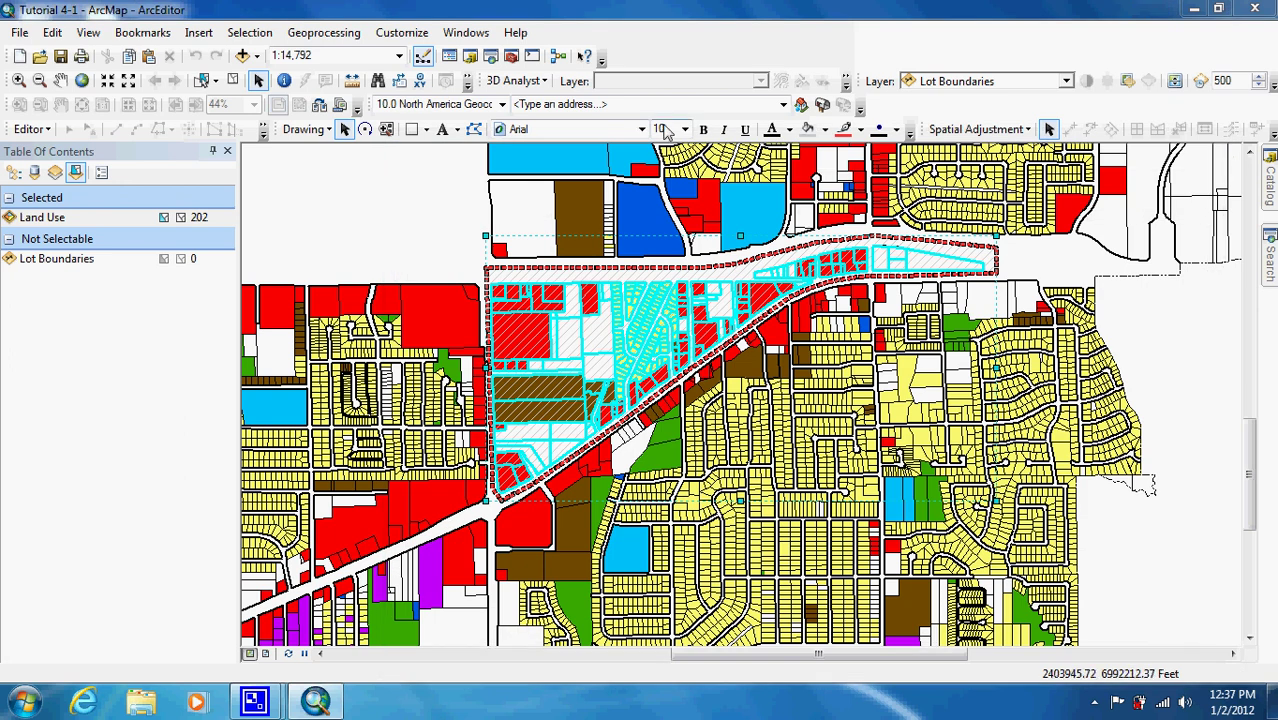
pyautogui.click(35, 172)
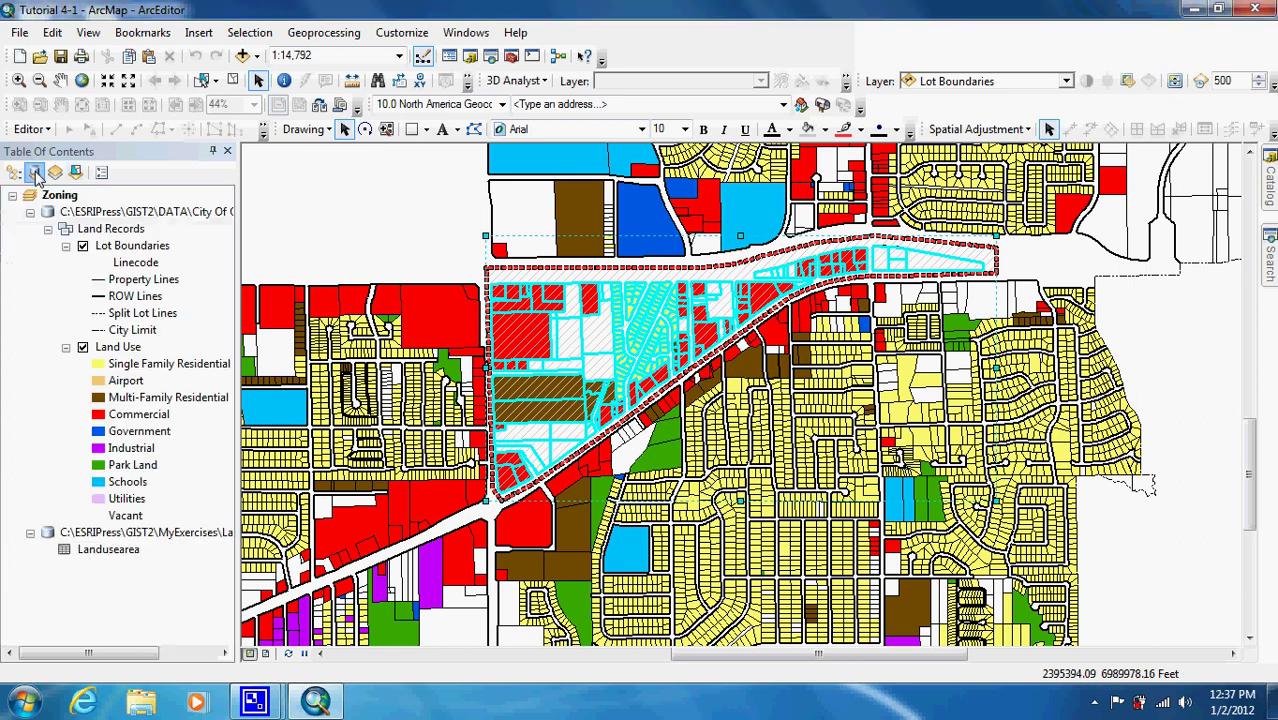
# - Open the Landusearea table, narrow its window, and move it off the selected parcels
pyautogui.rightClick(112, 558)
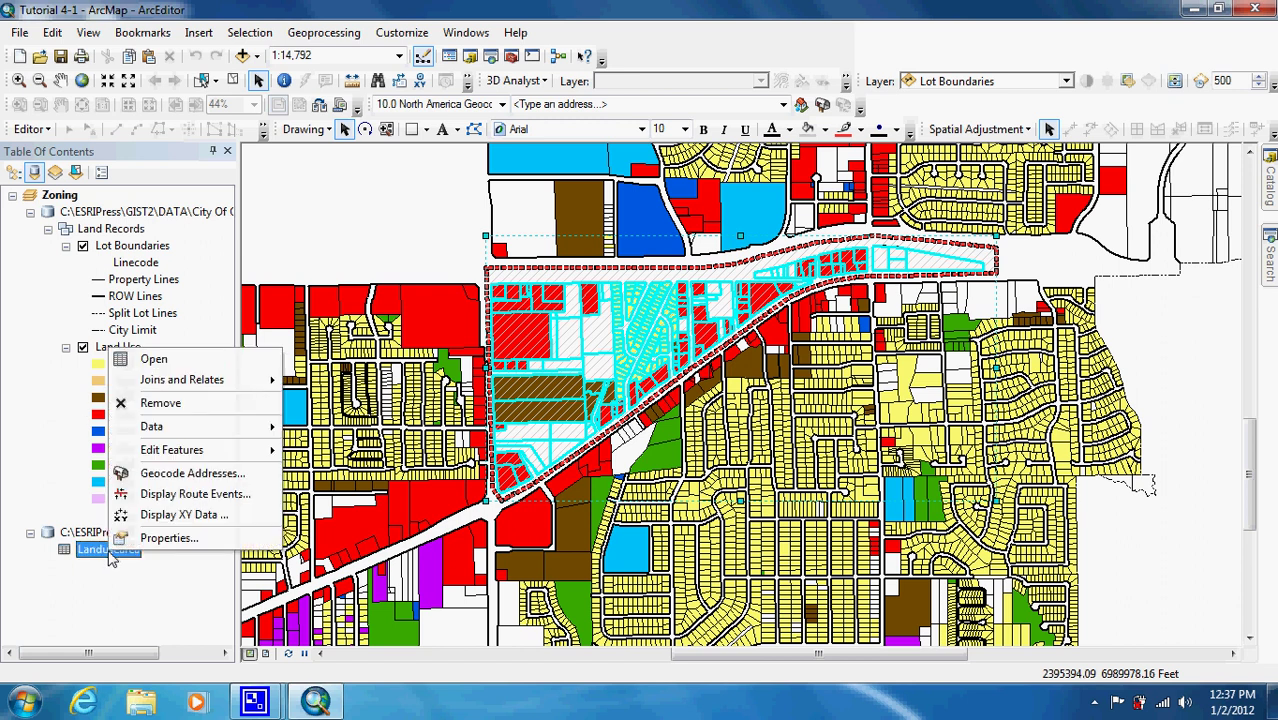
pyautogui.click(188, 362)
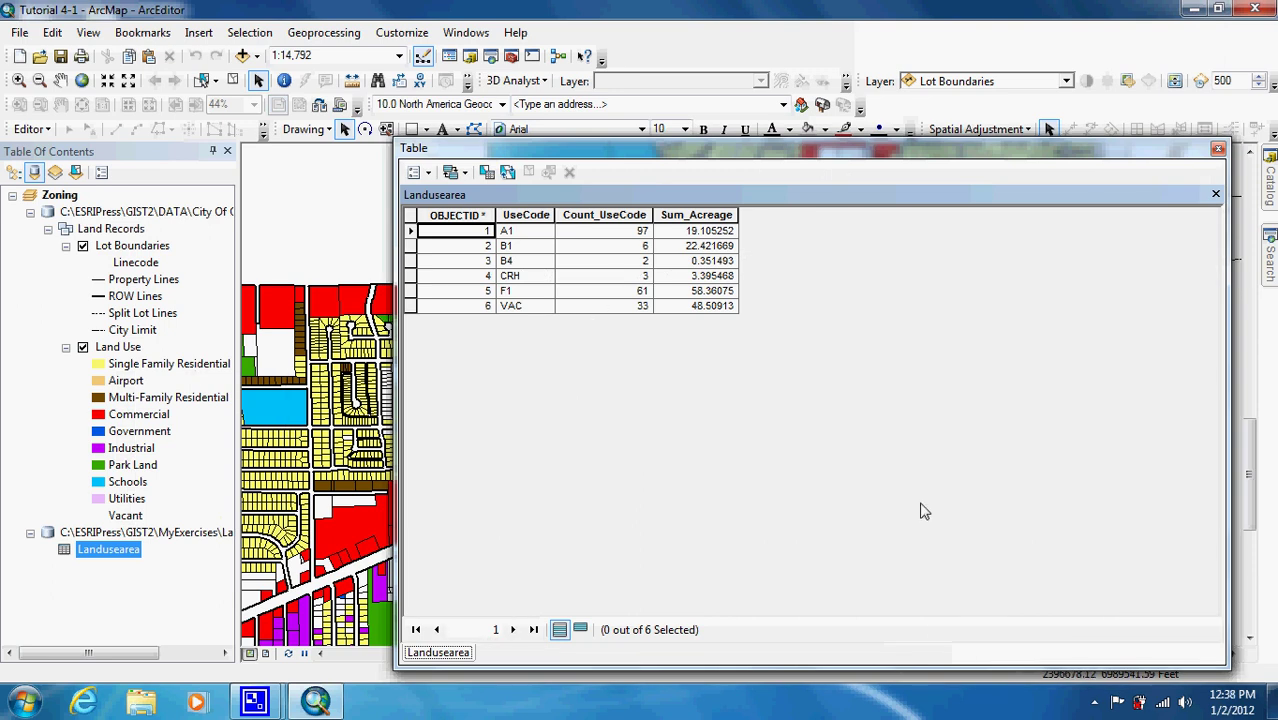
pyautogui.moveTo(1229, 447); pyautogui.dragTo(771, 417)
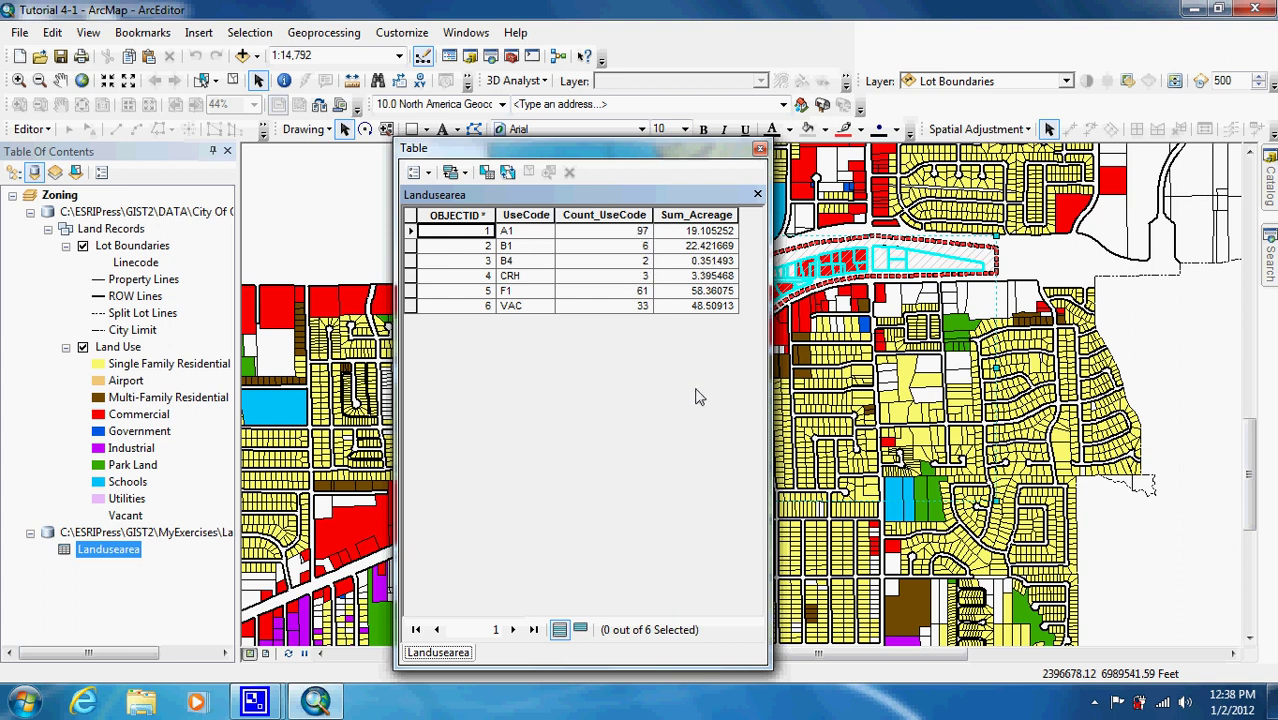
pyautogui.moveTo(660, 155); pyautogui.dragTo(337, 118)
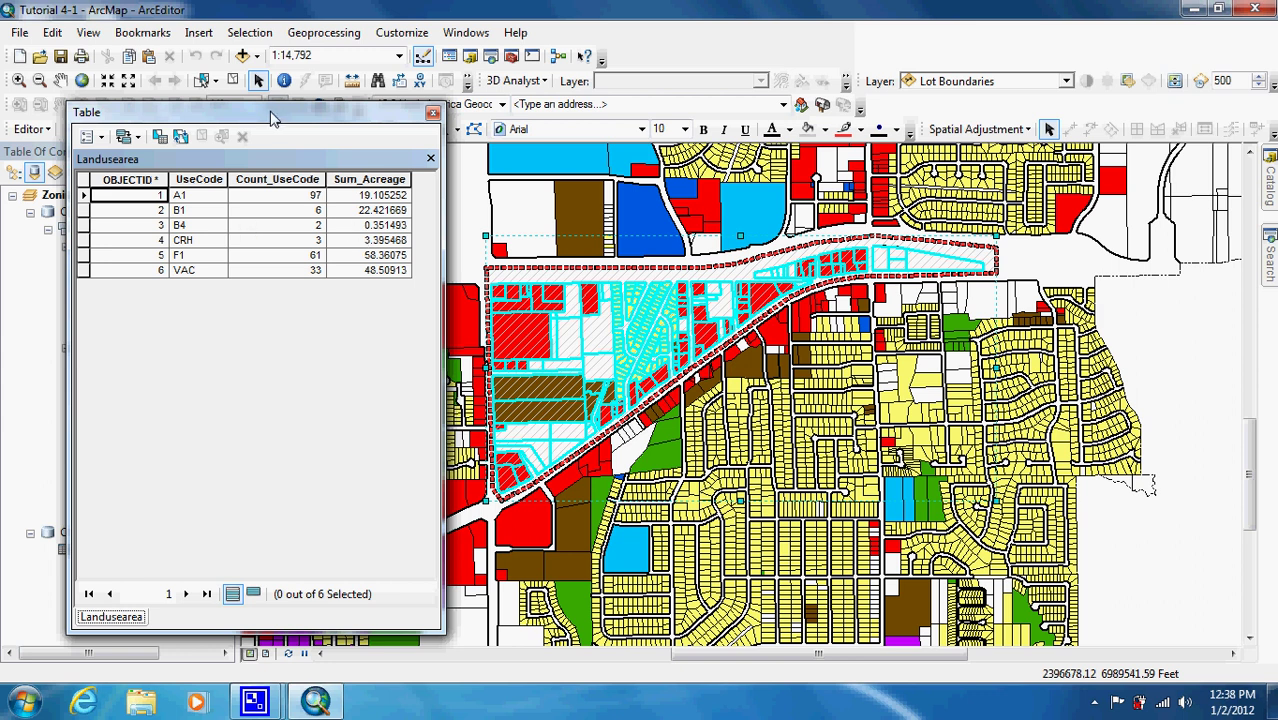
# - Switch to Layout View and refresh the page, keeping the summary table aside
pyautogui.moveTo(273, 119); pyautogui.dragTo(824, 137)
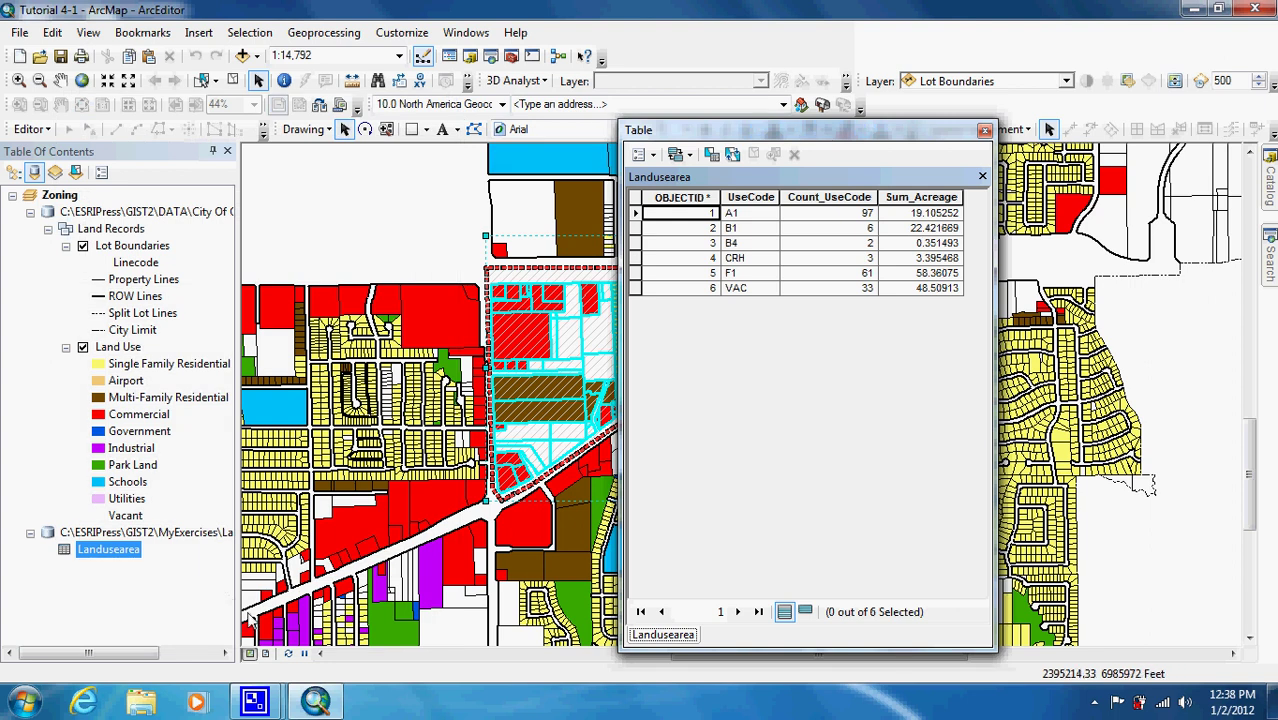
pyautogui.click(266, 655)
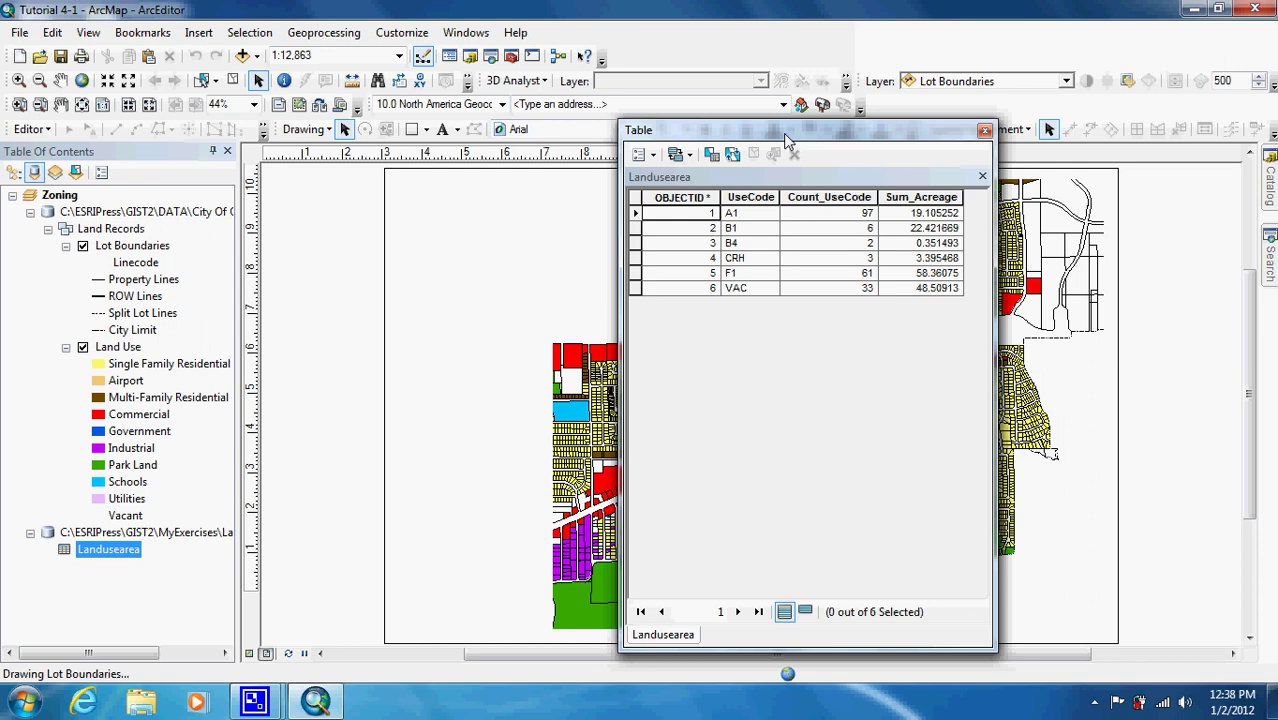
pyautogui.moveTo(785, 133); pyautogui.dragTo(910, 124)
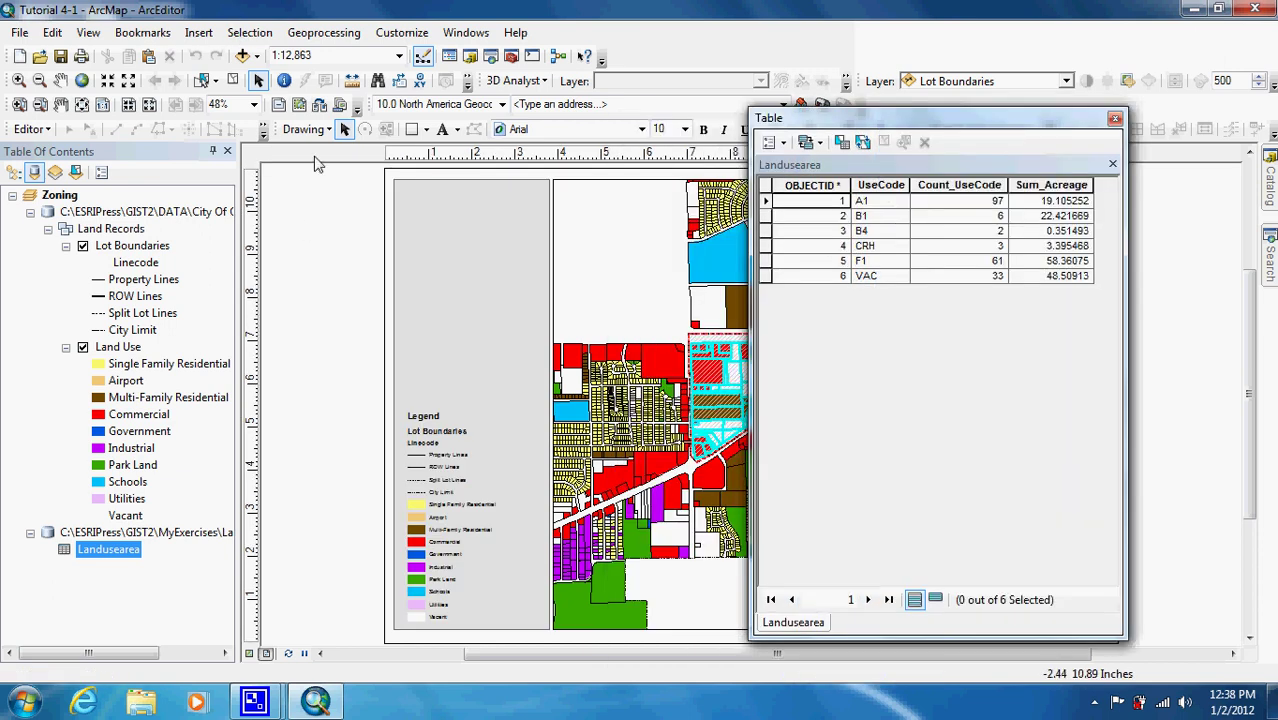
pyautogui.click(289, 653)
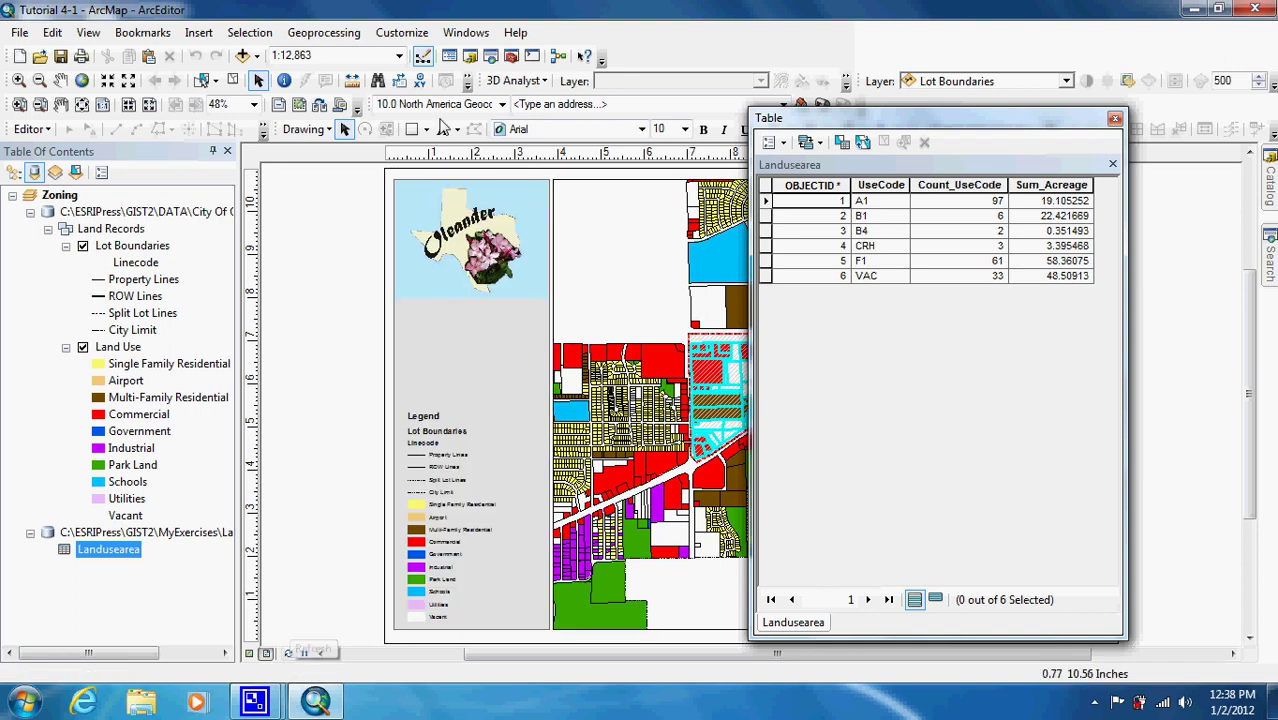
# - Insert a new text element and place it above the legend
pyautogui.click(203, 36)
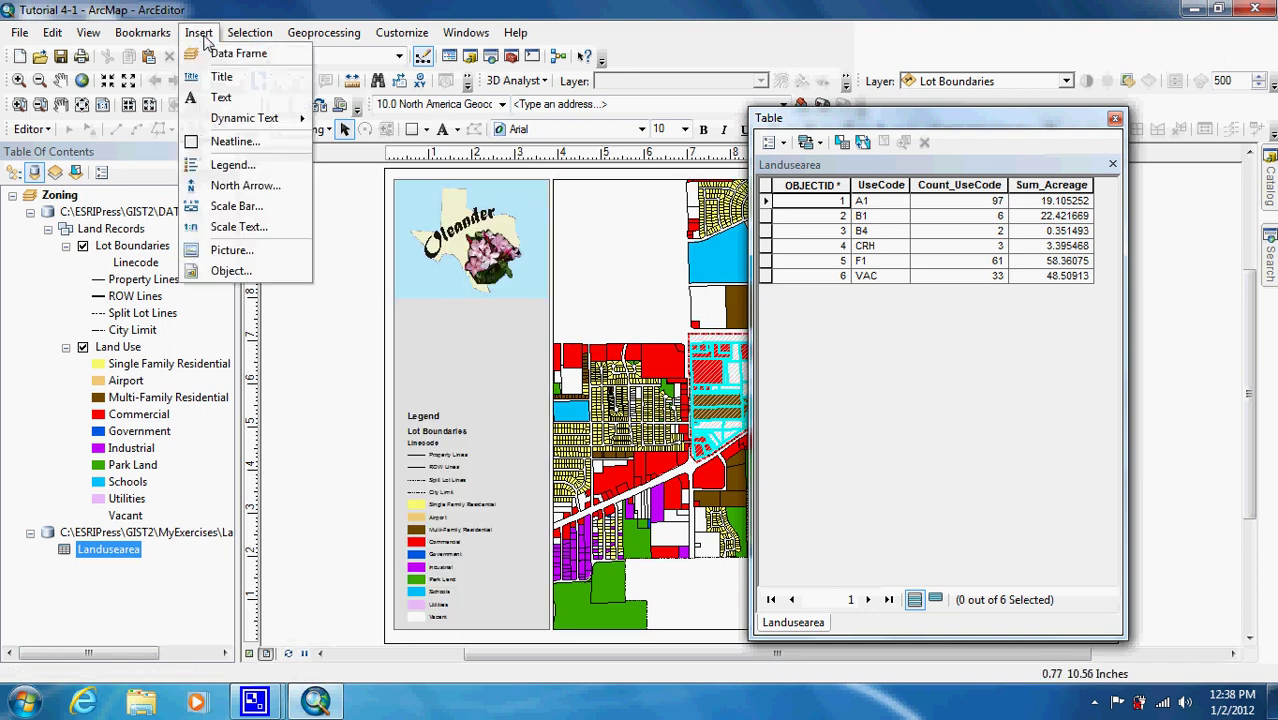
pyautogui.click(221, 97)
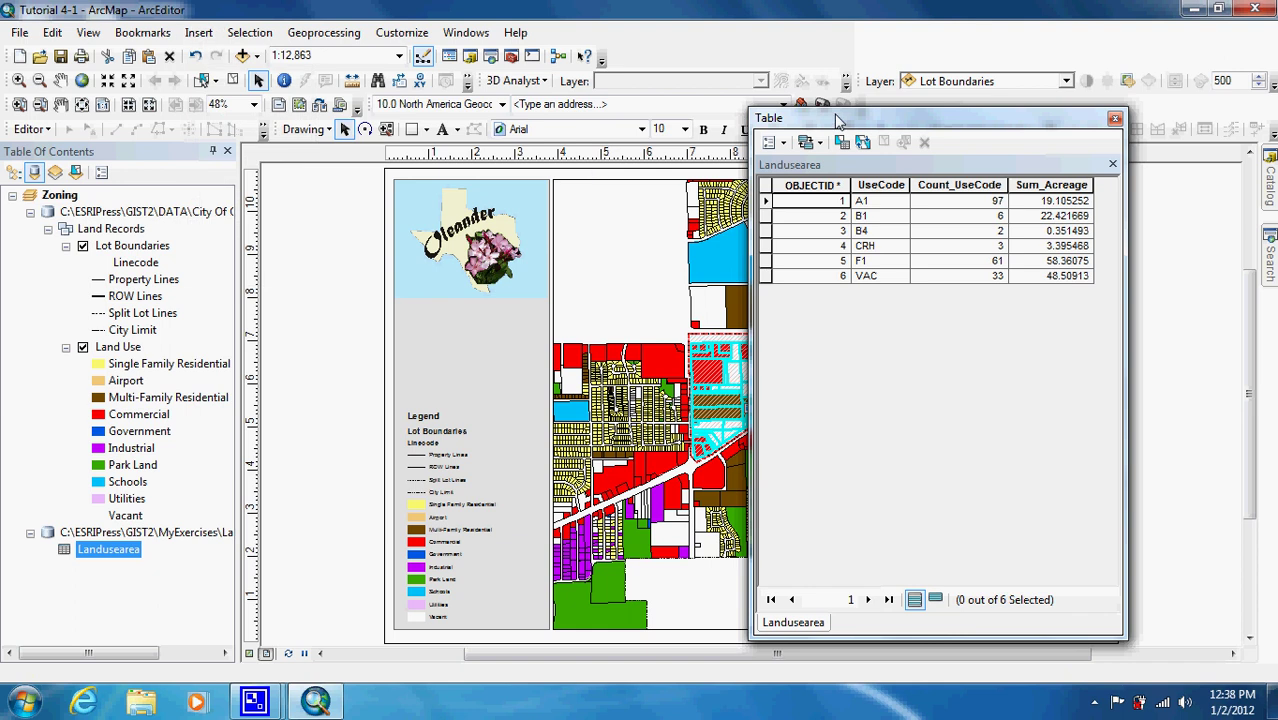
pyautogui.moveTo(983, 124); pyautogui.dragTo(1093, 121)
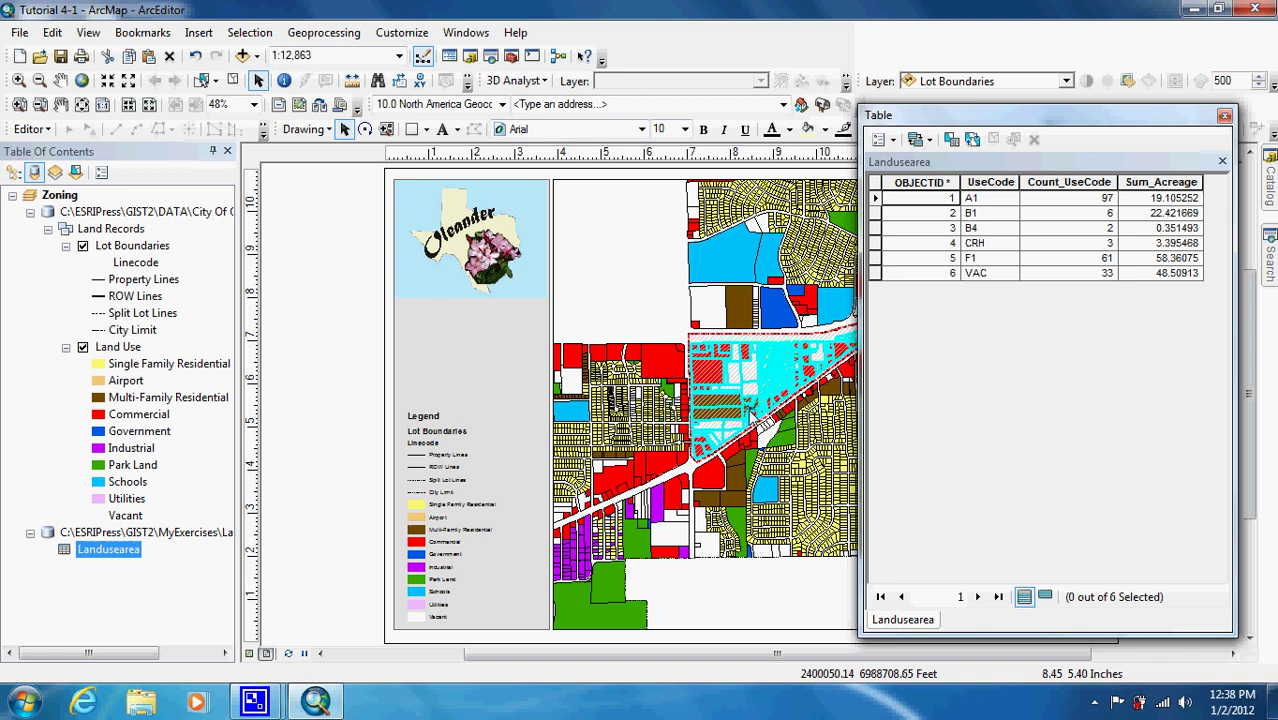
pyautogui.moveTo(750, 420); pyautogui.dragTo(469, 328)
# - Start the text with the heading 'Land Use Acreage', then Single Family Residential 19.1 and Multi-Family Residential 22.4
pyautogui.doubleClick(469, 328)
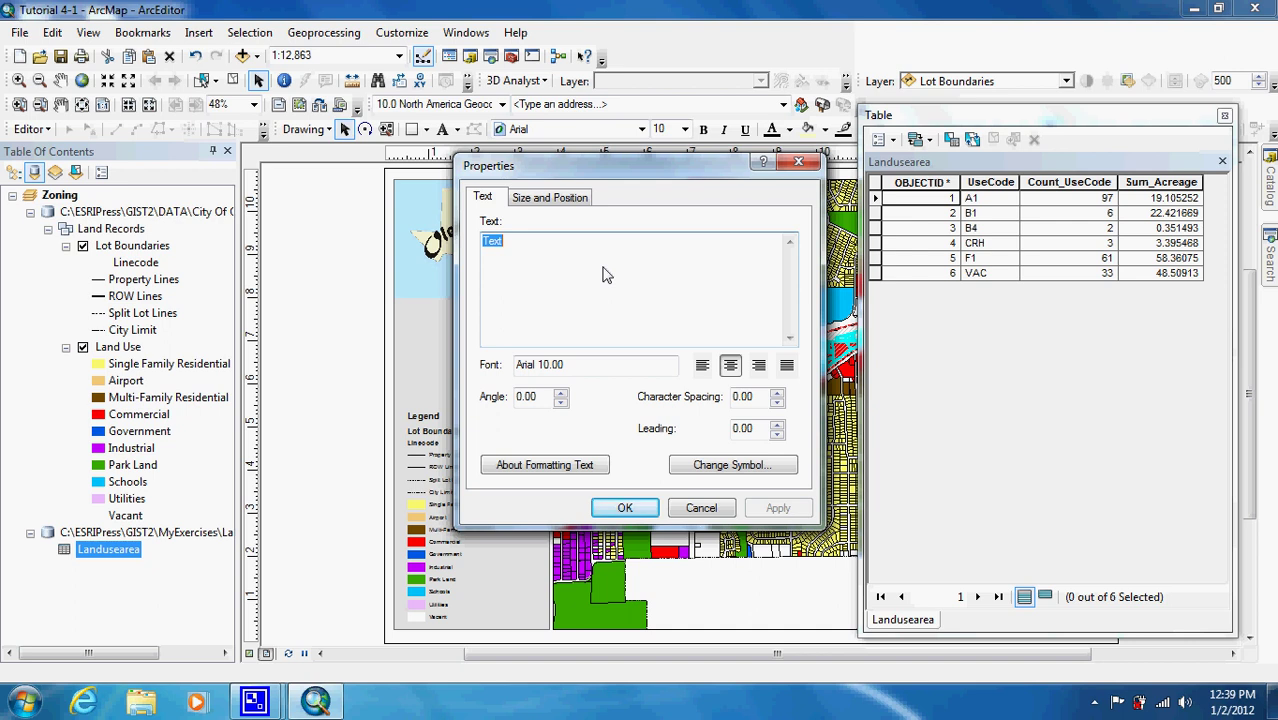
pyautogui.write('Land Use ')
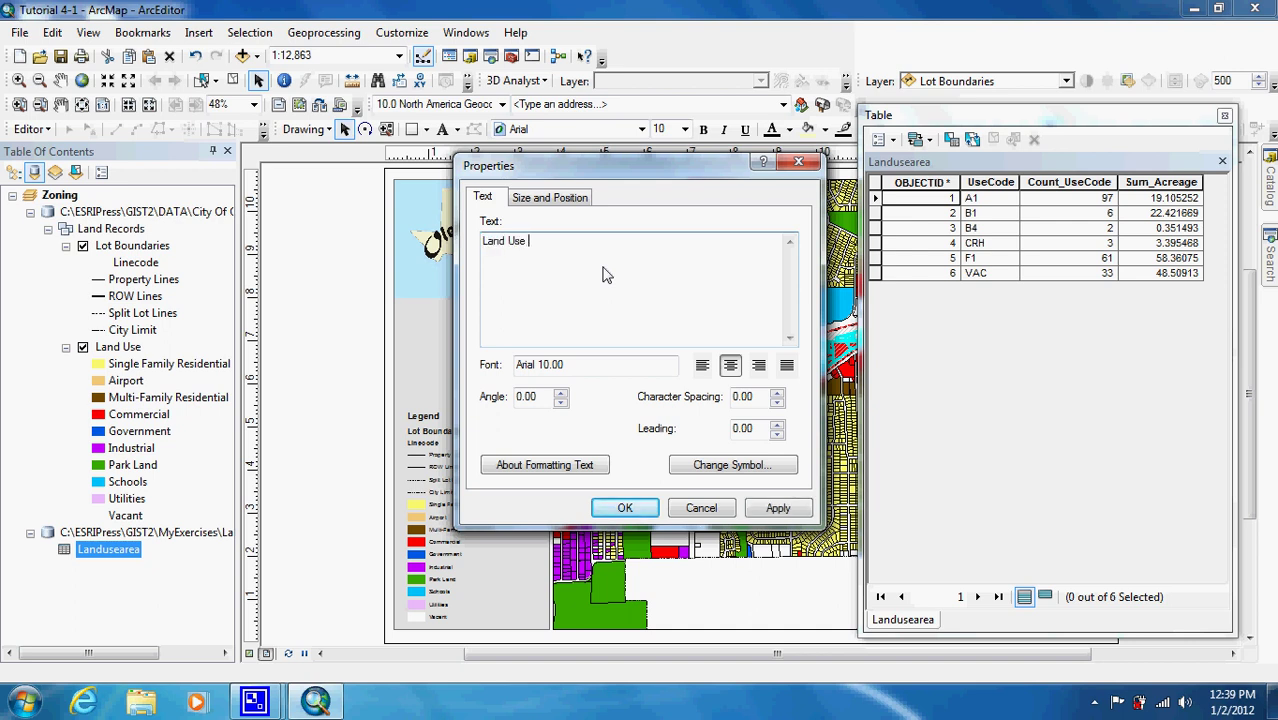
pyautogui.write('Ac')
pyautogui.write('reage')
pyautogui.write('Sing')
pyautogui.write('le Family ')
pyautogui.write('Resid')
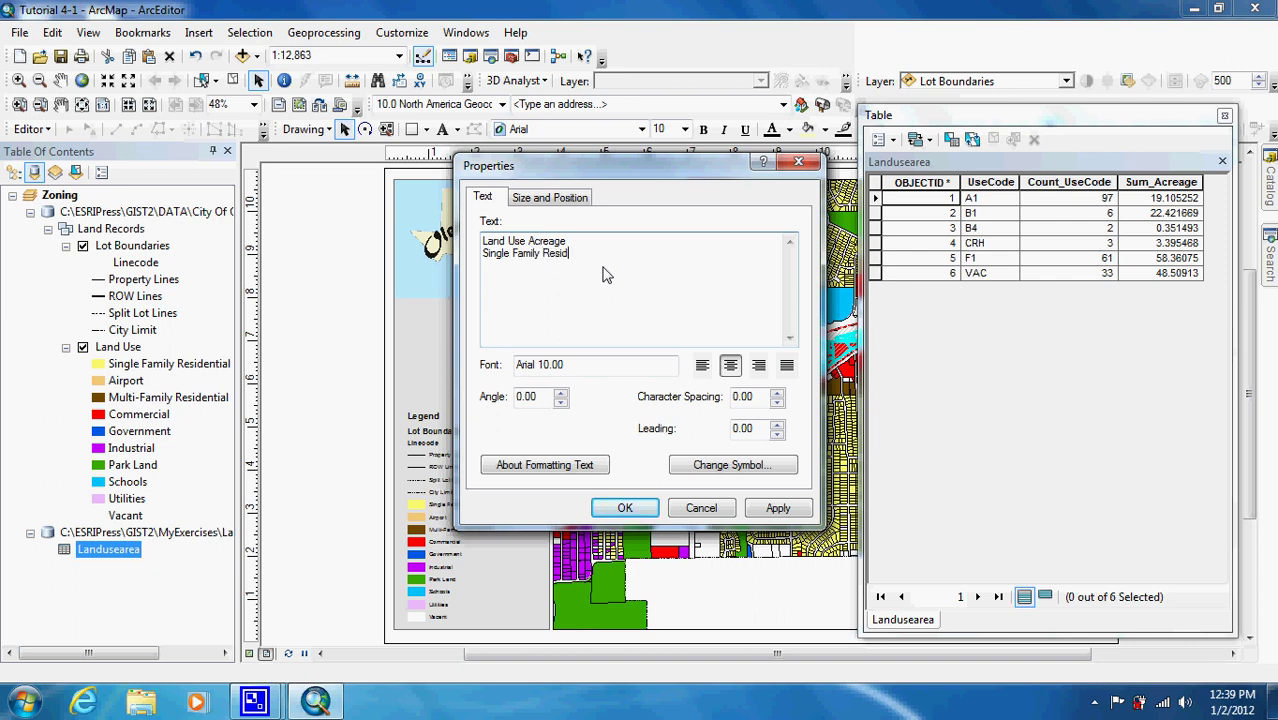
pyautogui.write('enta')
pyautogui.press('BackSpace')
pyautogui.press('BackSpace')
pyautogui.write('19')
pyautogui.write('.1')
pyautogui.write('Mu')
pyautogui.write('lti ')
pyautogui.write('-GF')
pyautogui.press('BackSpace')
pyautogui.press('BackSpace')
pyautogui.write('Family Residential')
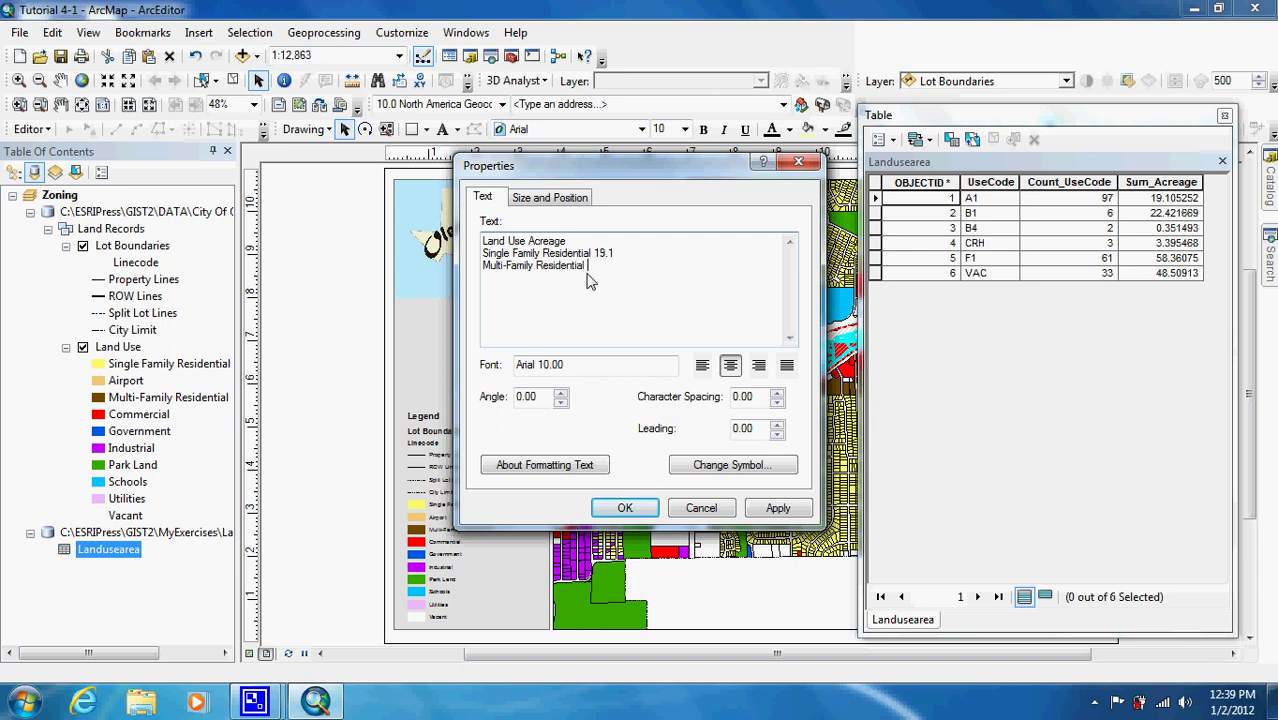
pyautogui.write(' 22')
pyautogui.write('.')
pyautogui.write('4 ')
pyautogui.write('Dup')
pyautogui.write('lex')
# - Add Duplex 0.4, Church 3.4, Commercial 58.4 and Vacant 48.5 lines, and apply the text
pyautogui.write('0.')
pyautogui.write('4')
pyautogui.press('Return')
pyautogui.write('Chur')
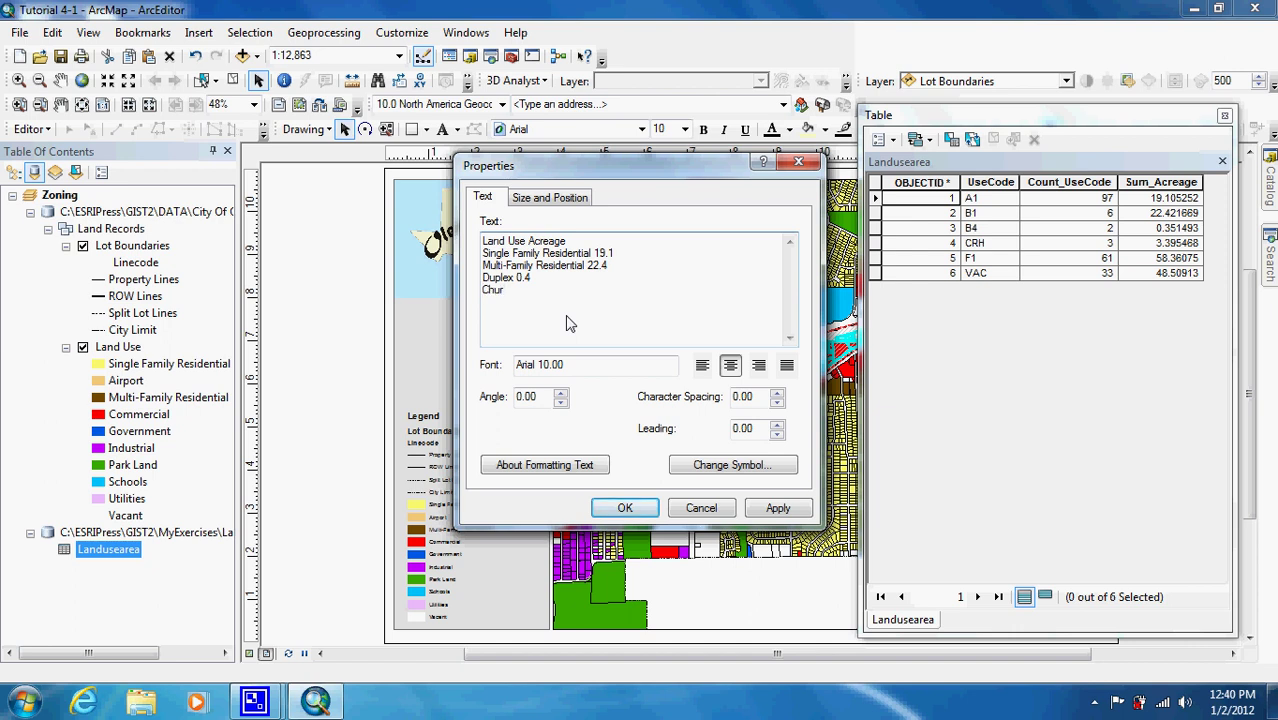
pyautogui.write('ch')
pyautogui.write(' 3.4 ')
pyautogui.write('Commer')
pyautogui.write('cial')
pyautogui.write(' 58.4')
pyautogui.press('Return')
pyautogui.write('Vac')
pyautogui.press('BackSpace')
pyautogui.press('BackSpace')
pyautogui.press('BackSpace')
pyautogui.write('Vacant')
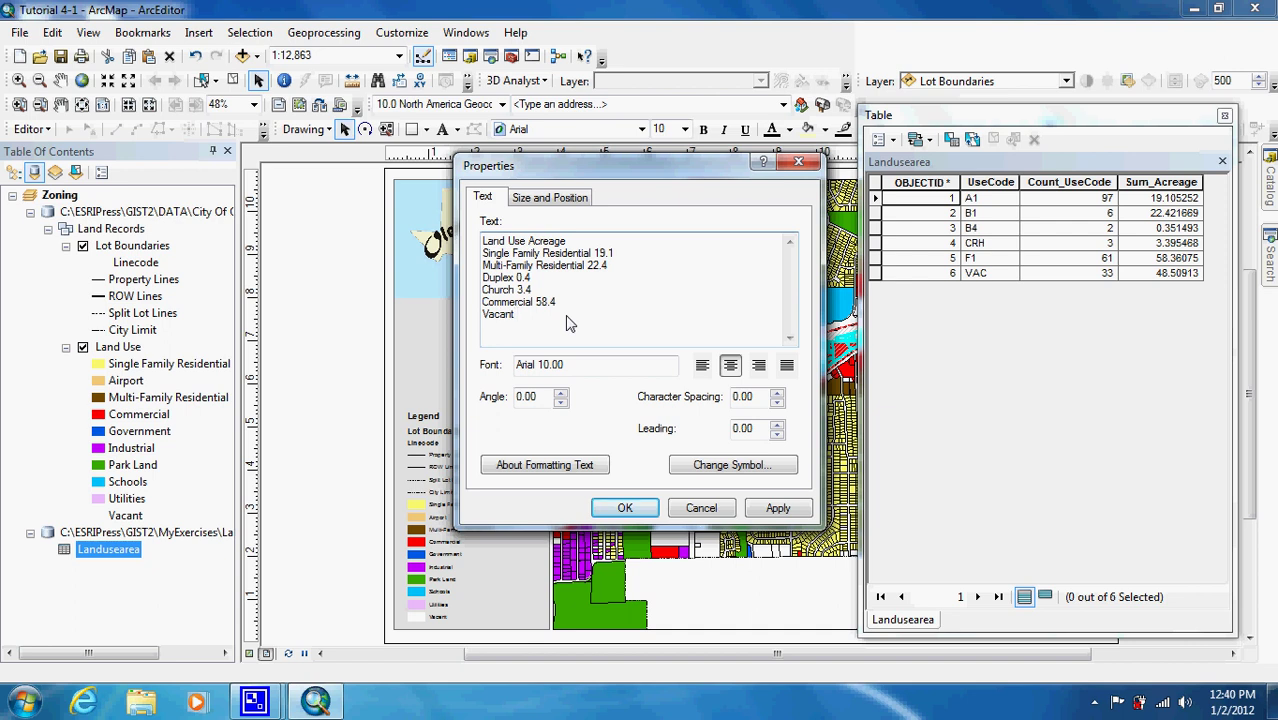
pyautogui.write(' 48.5')
pyautogui.click(622, 507)
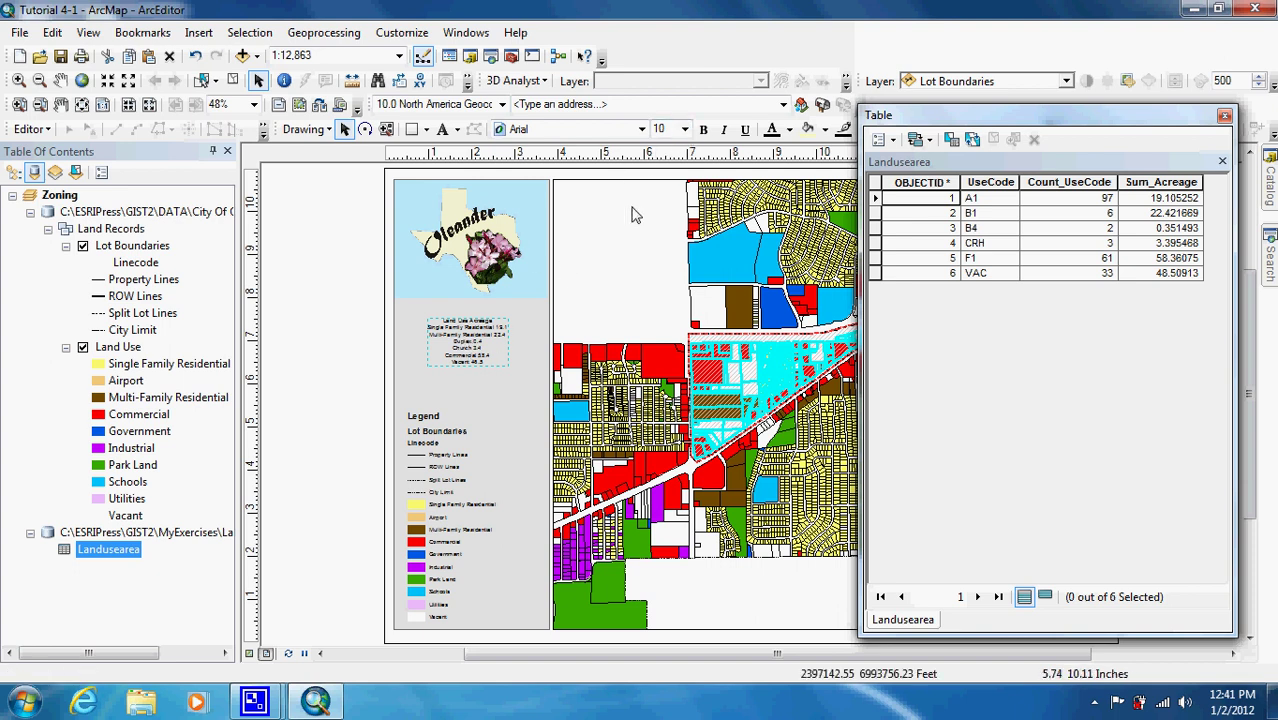
# - Set the acreage text to size 18, nudge it into the side panel, close the Landusearea table, and deselect the parcels
pyautogui.click(684, 129)
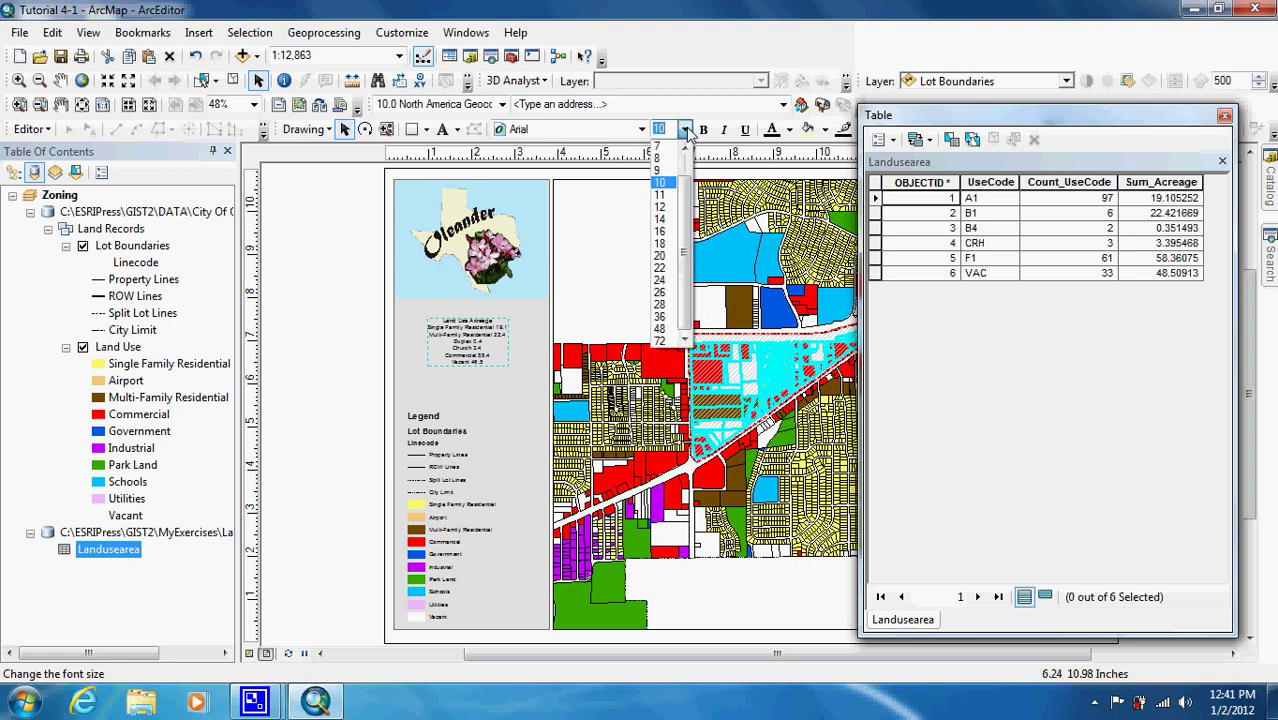
pyautogui.click(659, 243)
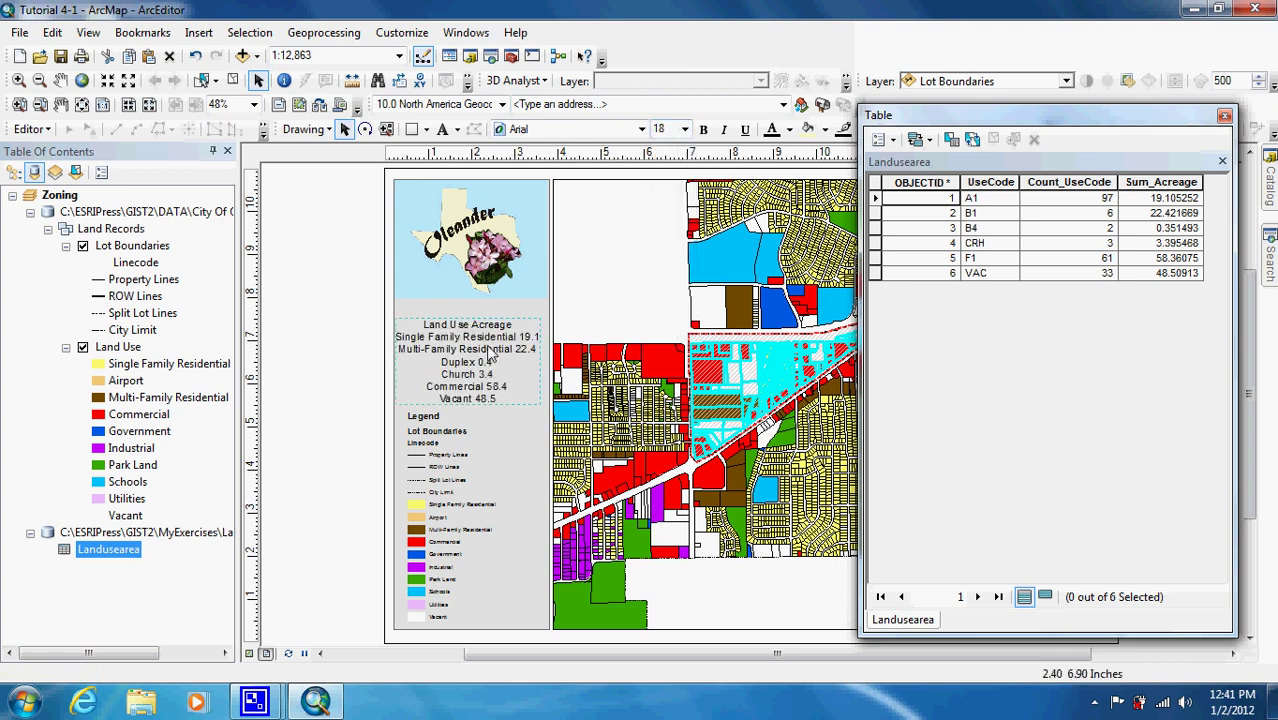
pyautogui.moveTo(519, 331); pyautogui.dragTo(524, 324)
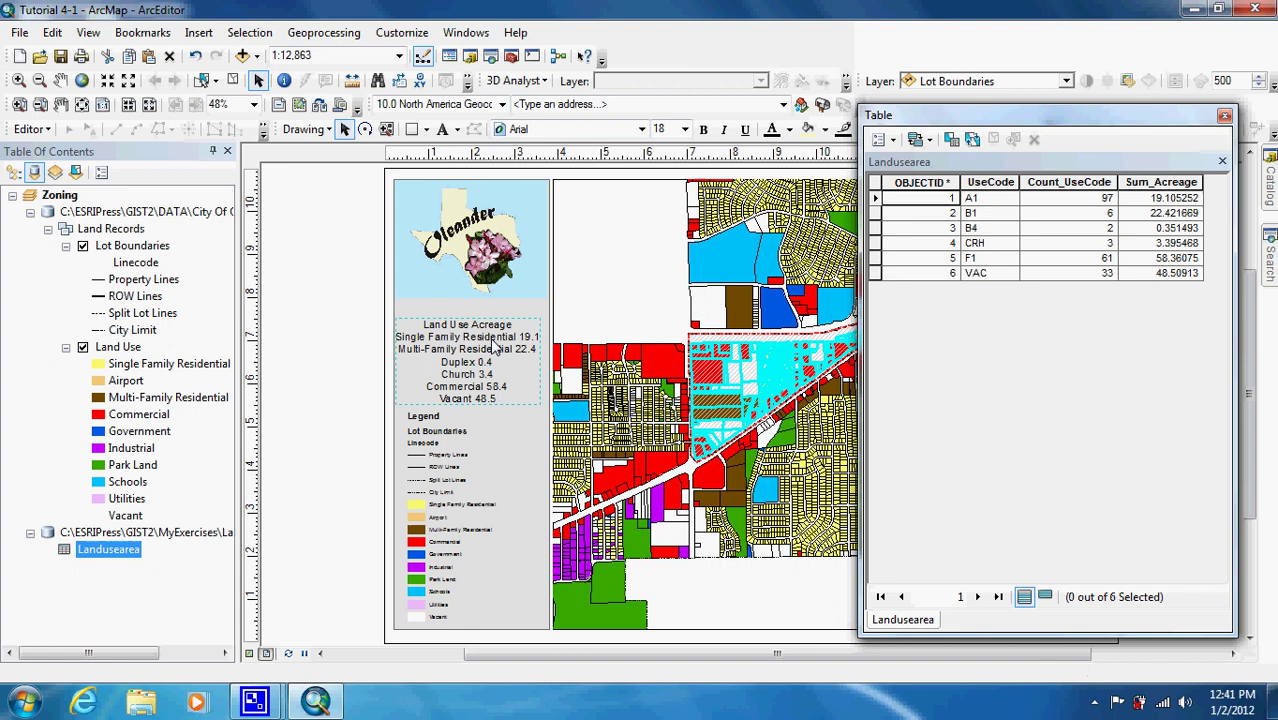
pyautogui.click(506, 429)
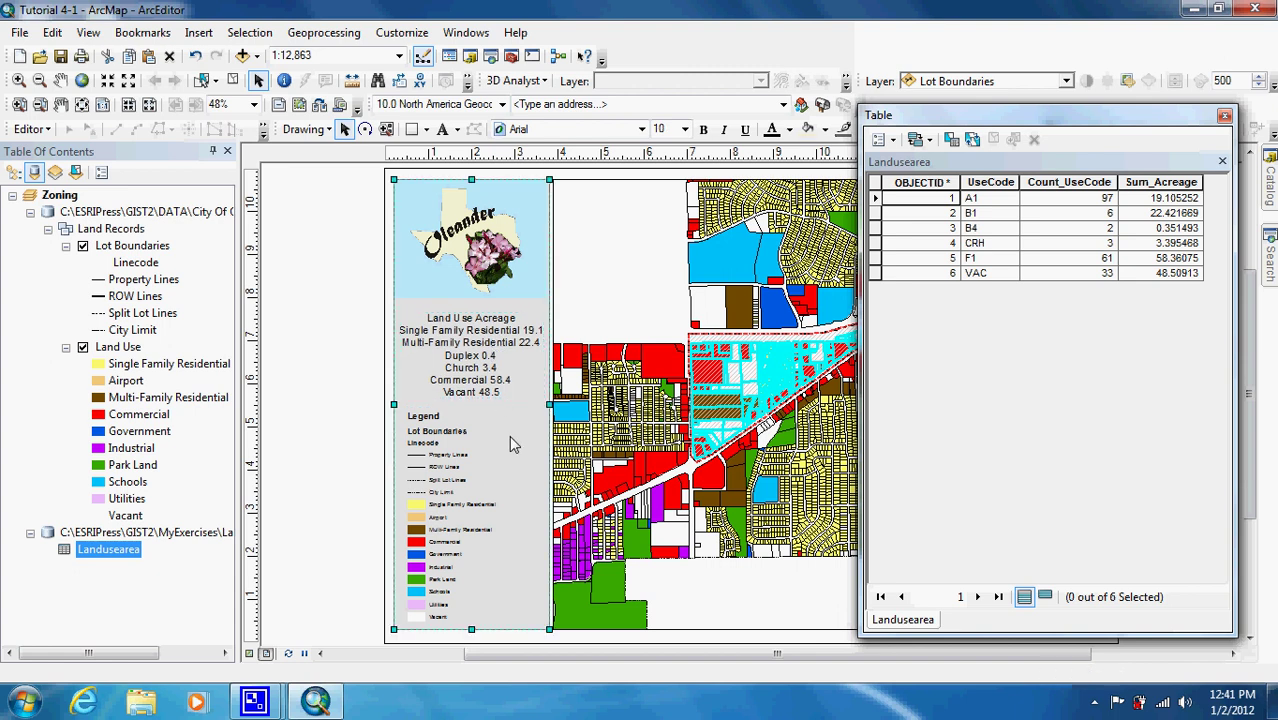
pyautogui.click(1224, 116)
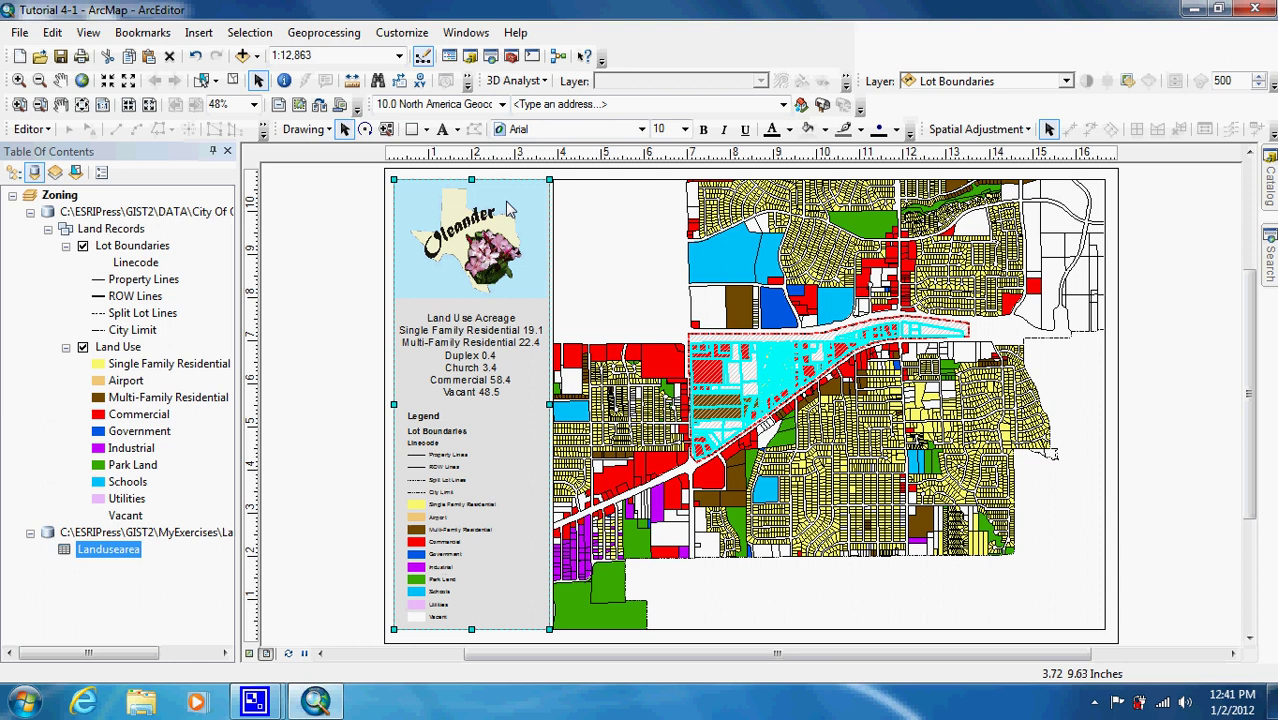
pyautogui.click(234, 82)
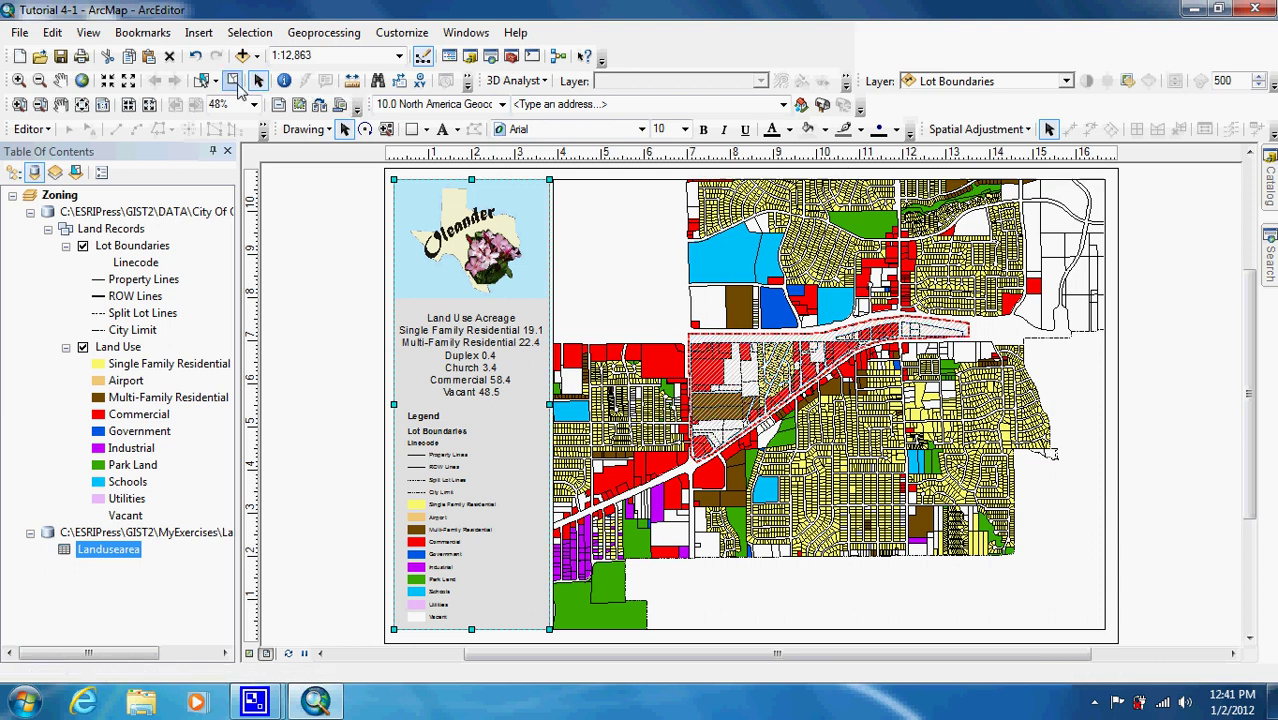